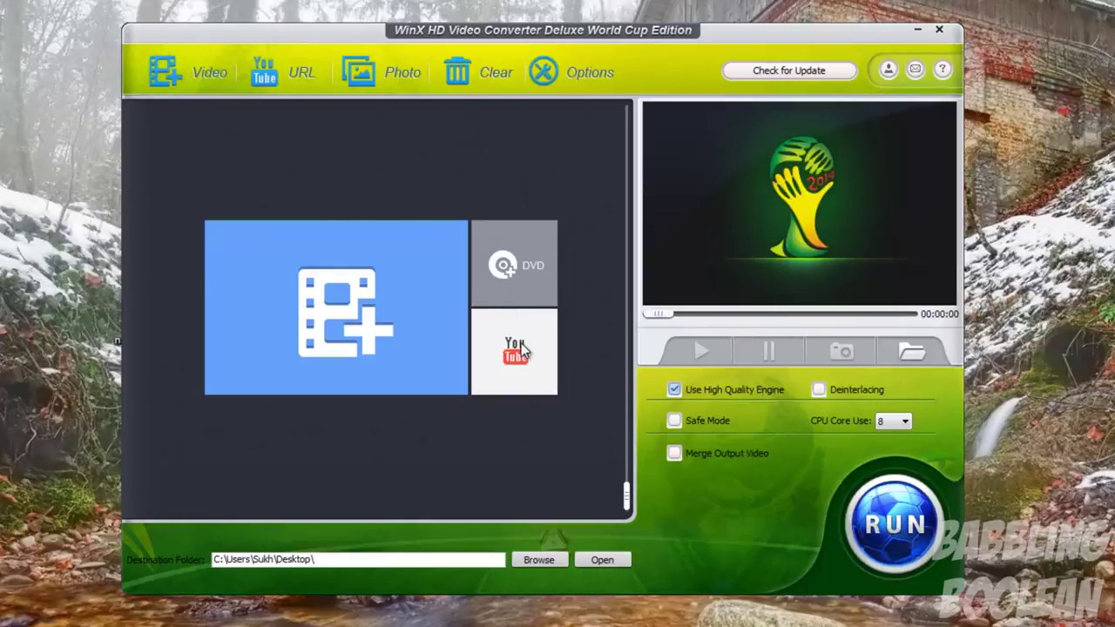
Open the Video URL dialog for adding a YouTube link, then cancel it
{"action": "left_click", "coordinate": [266, 75]}
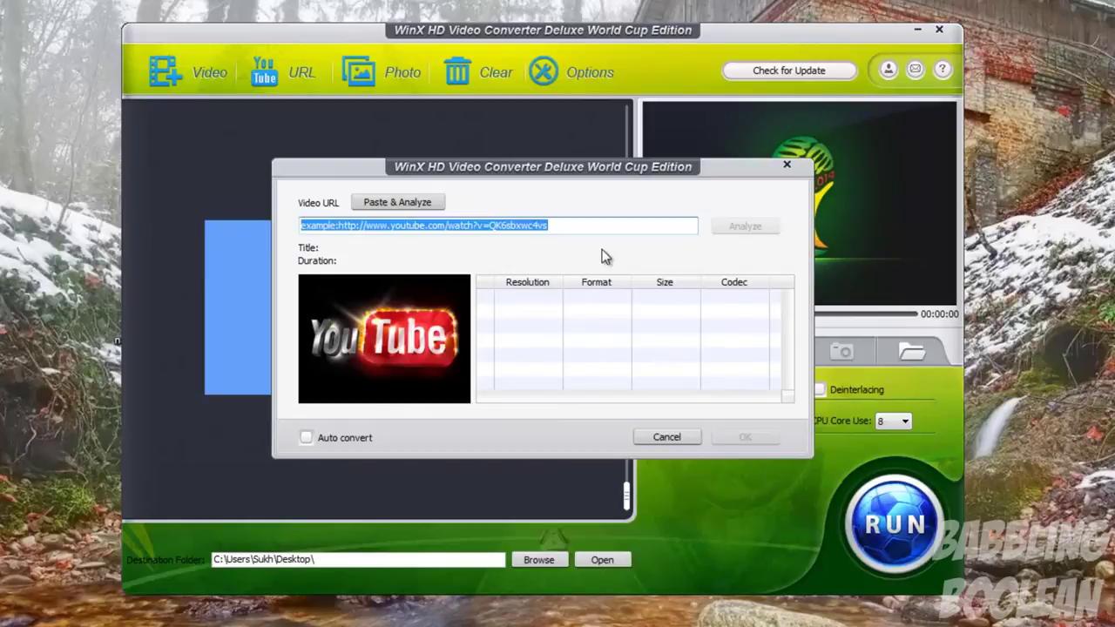
{"action": "left_click", "coordinate": [665, 436]}
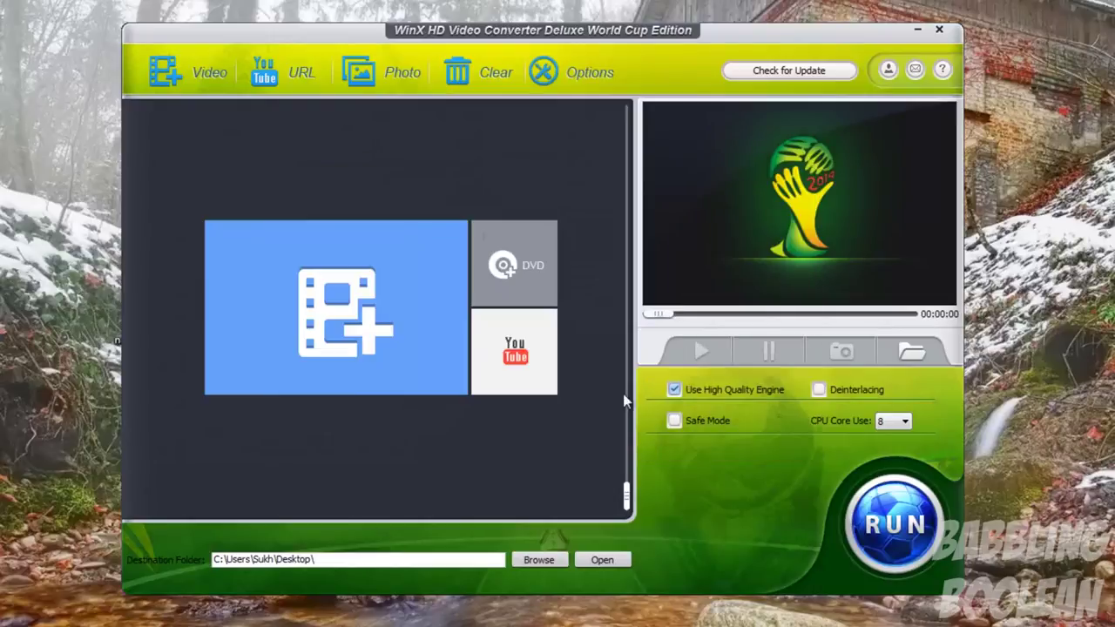
Open and cancel the photo folder picker, then open Options and close it unchanged
{"action": "left_click", "coordinate": [383, 71]}
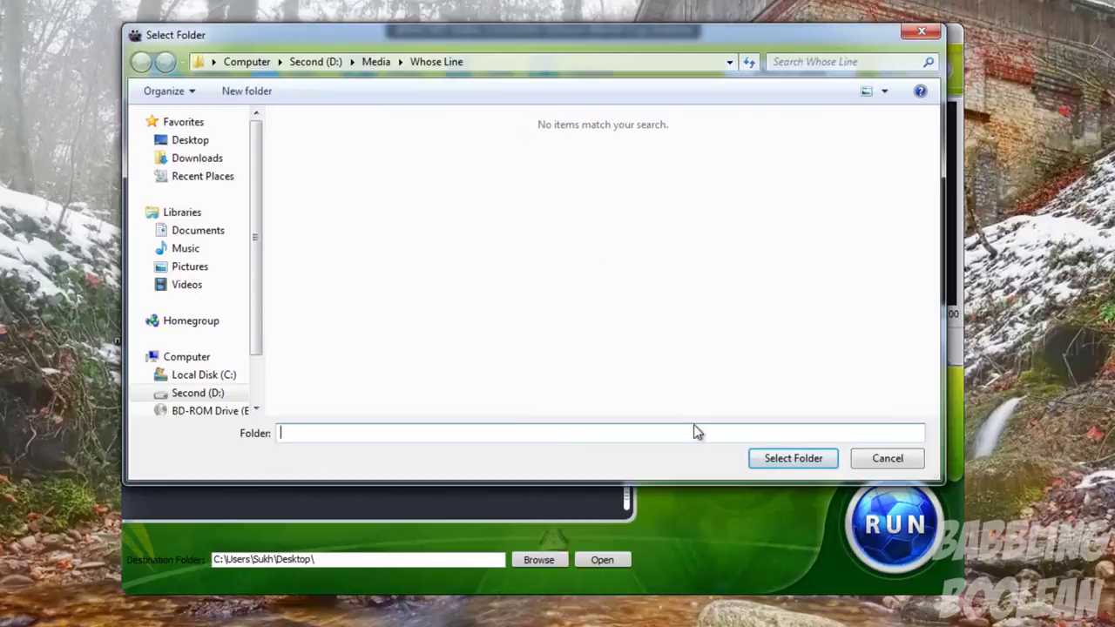
{"action": "left_click", "coordinate": [864, 460]}
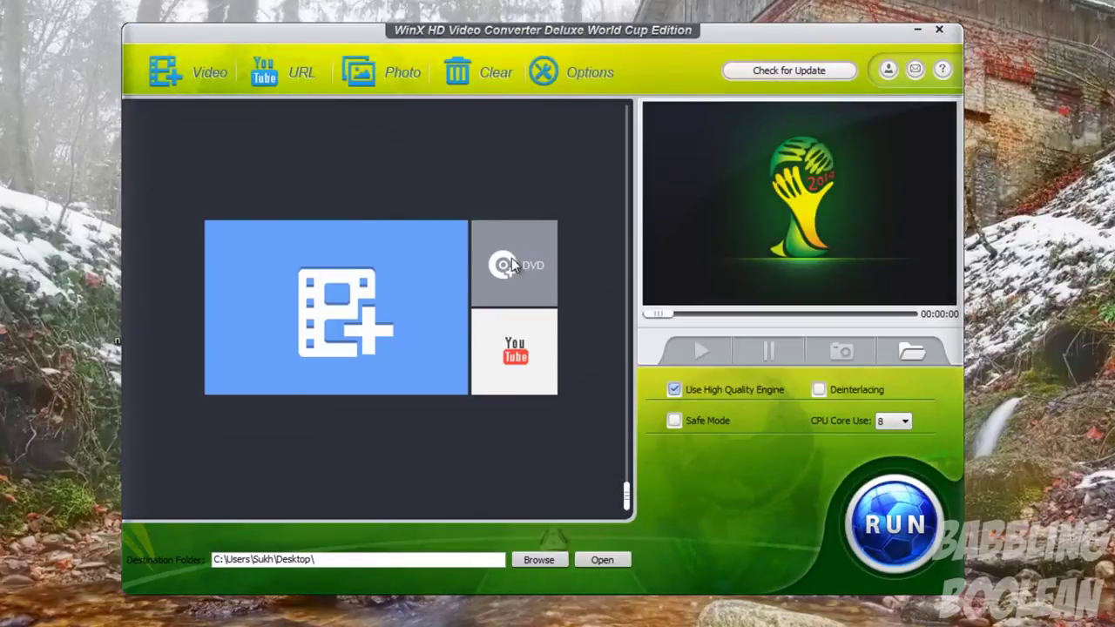
{"action": "left_click", "coordinate": [575, 78]}
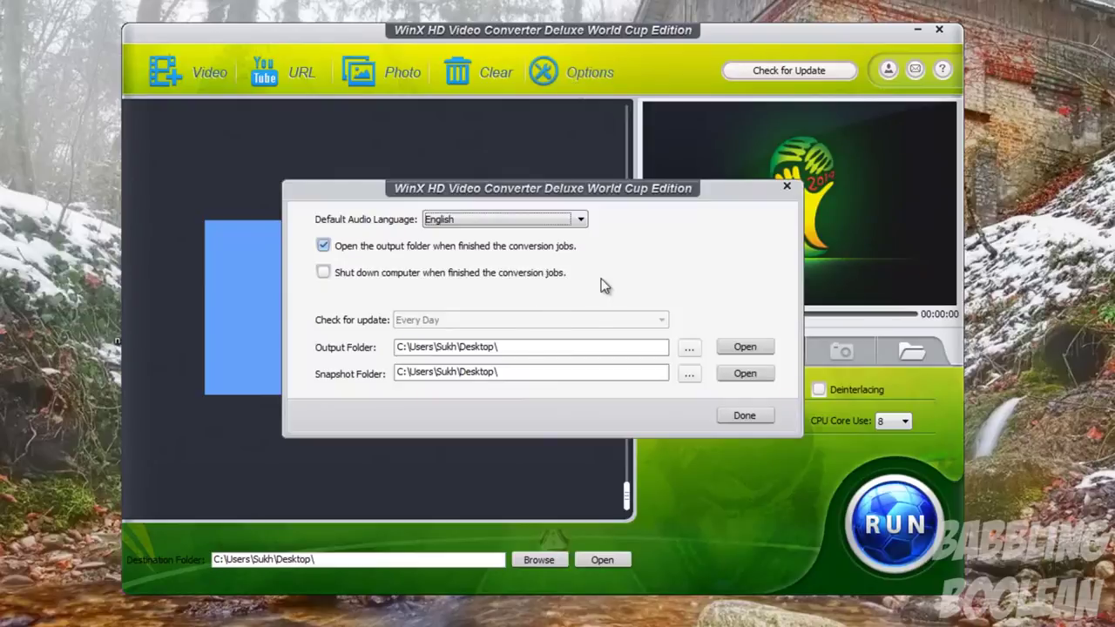
{"action": "left_click", "coordinate": [754, 415]}
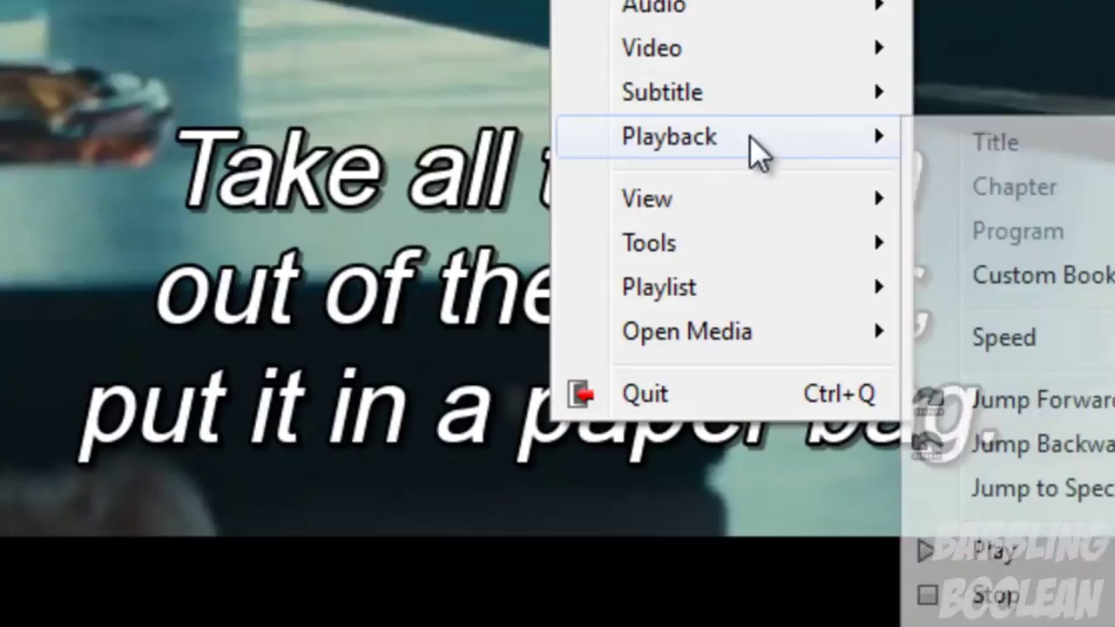
Disable the movie's subtitle track from the Subtitle > Sub Track menu
{"action": "mouse_move", "coordinate": [766, 116]}
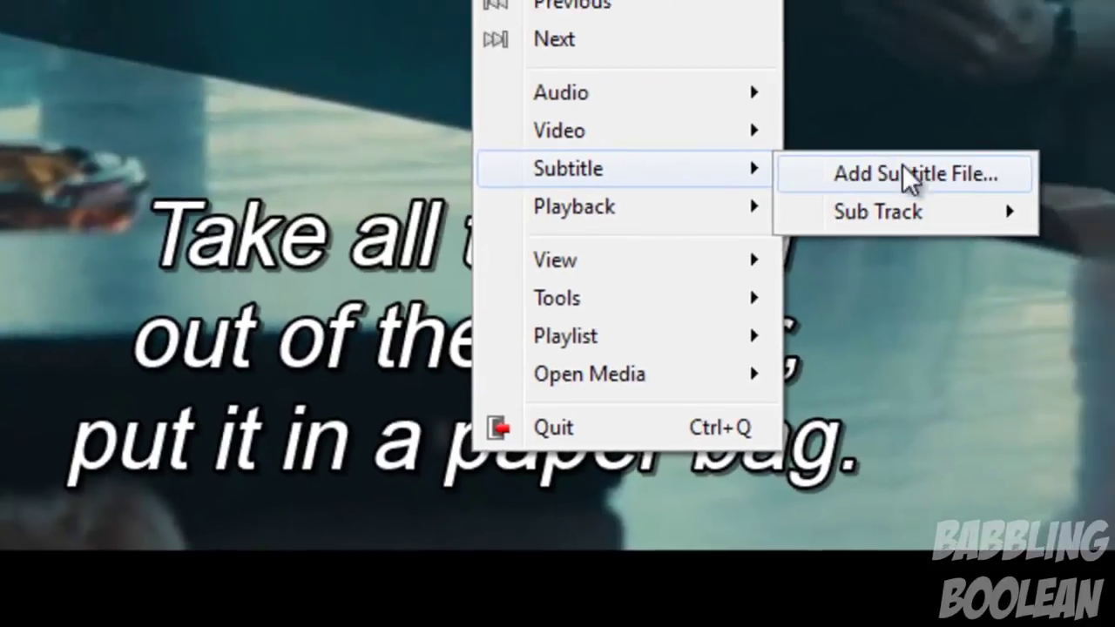
{"action": "mouse_move", "coordinate": [933, 216]}
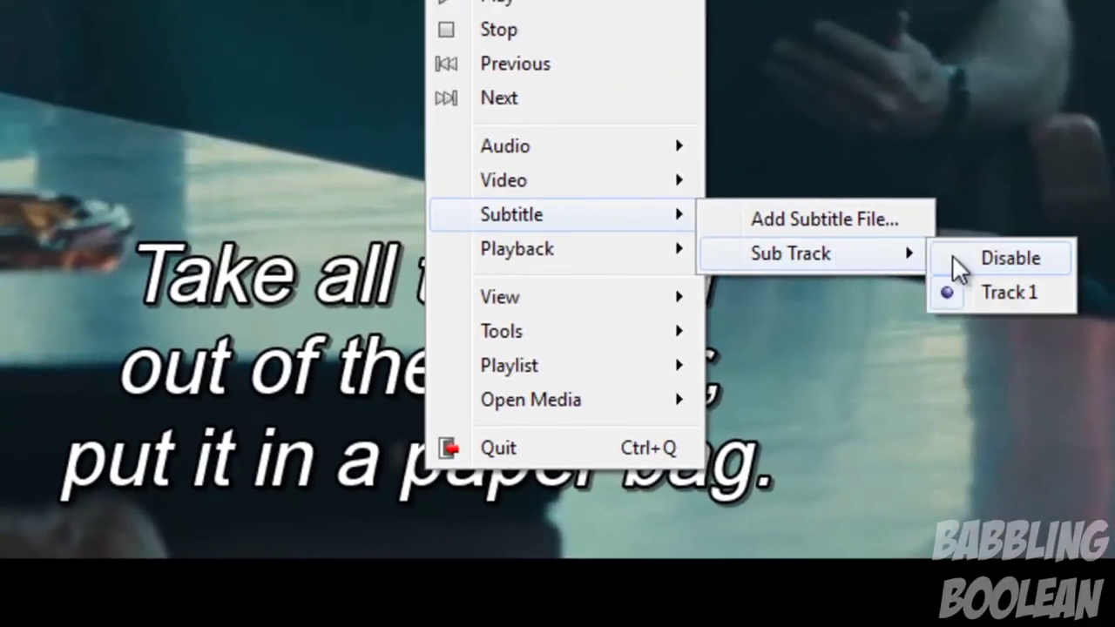
{"action": "left_click", "coordinate": [1058, 215]}
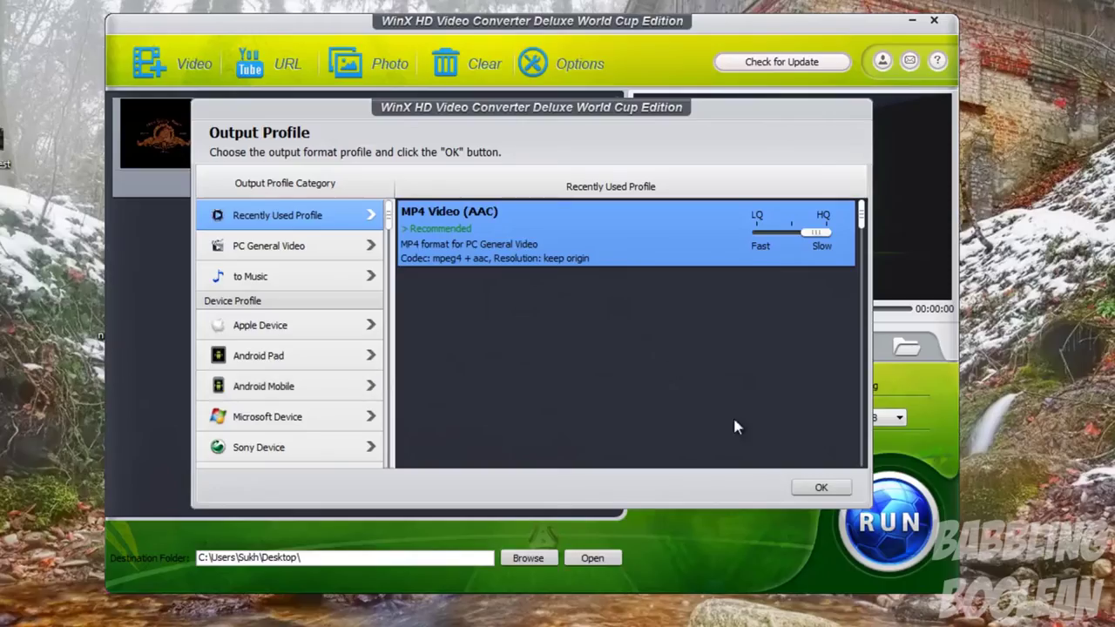
Accept MP4 Video (AAC) as the output profile and open 1.mp4's editing options, pausing playback
{"action": "left_click", "coordinate": [820, 487]}
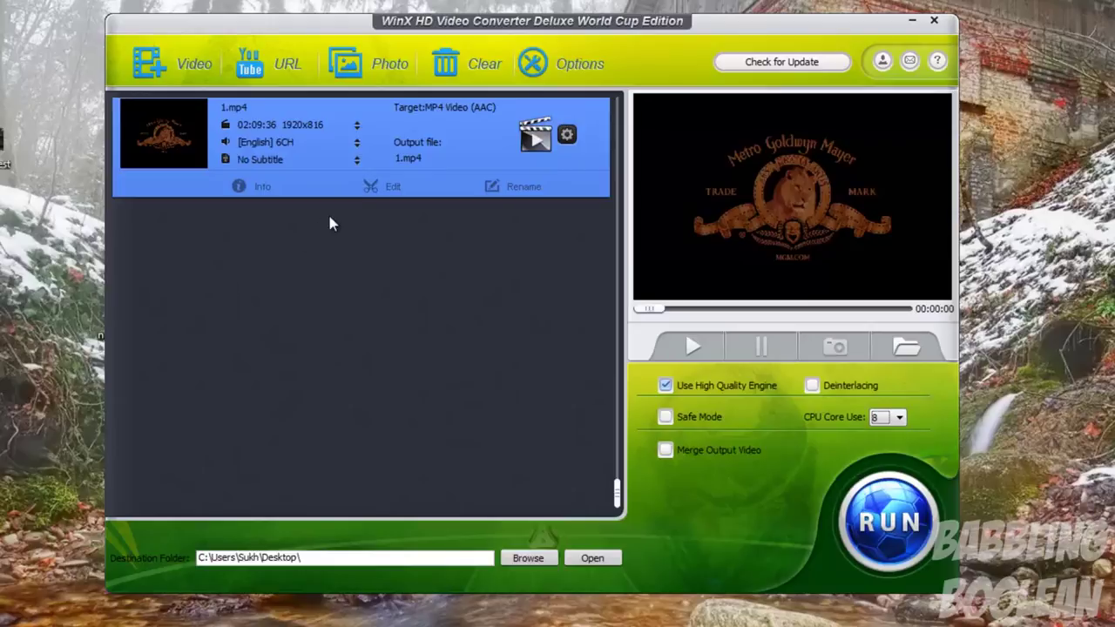
{"action": "left_click", "coordinate": [375, 187]}
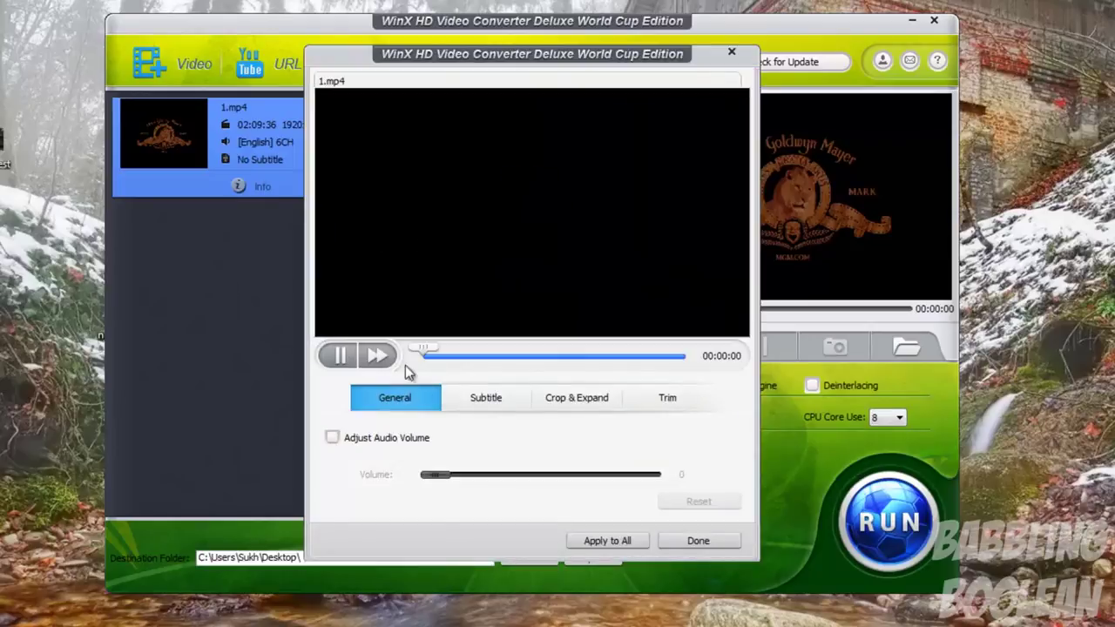
{"action": "left_click", "coordinate": [339, 355]}
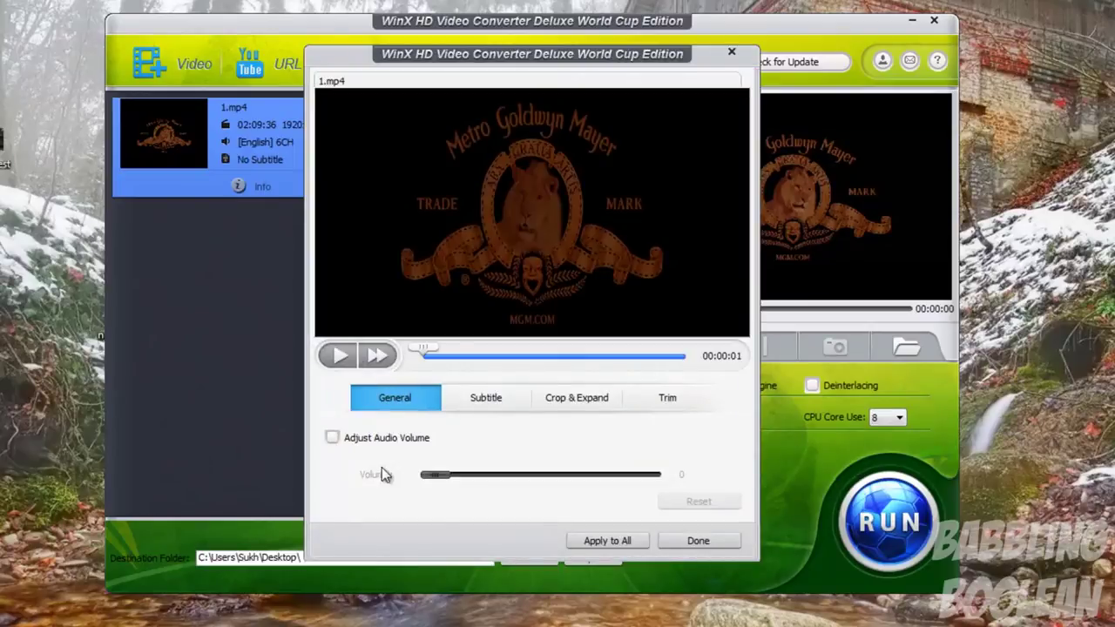
Look through the Subtitle, Crop & Expand and Trim tabs, then enable trimming
{"action": "left_click", "coordinate": [488, 397]}
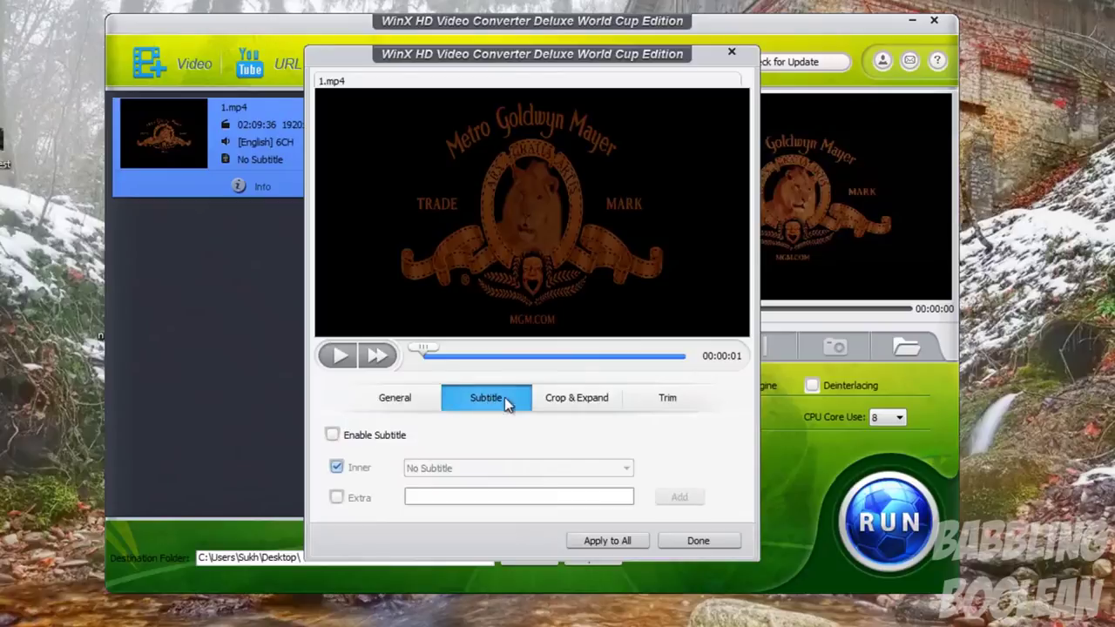
{"action": "left_click", "coordinate": [582, 397]}
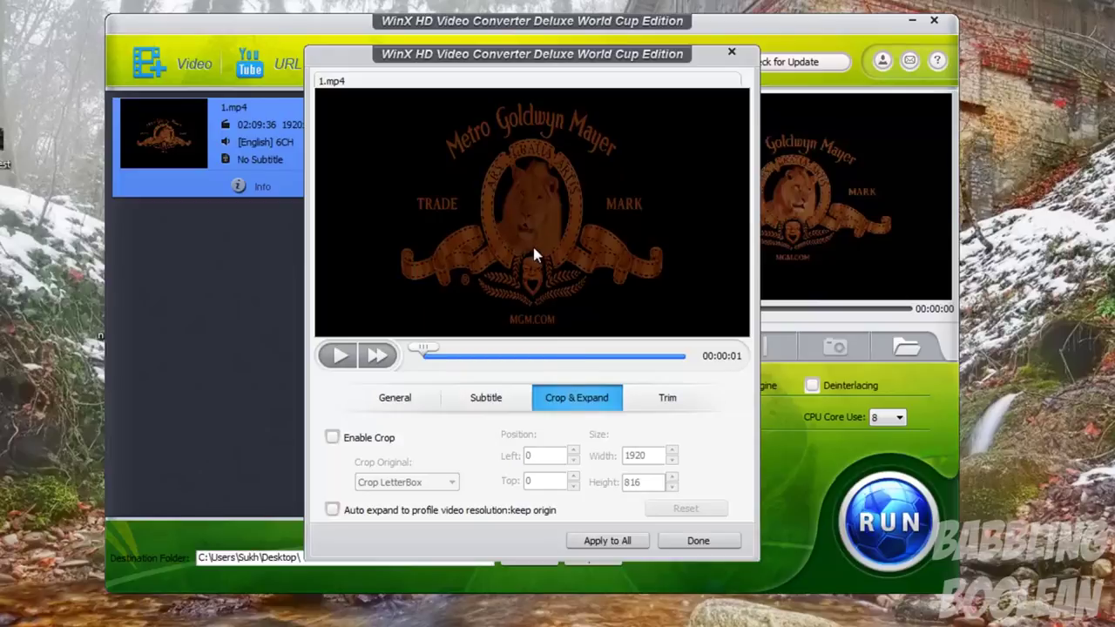
{"action": "left_click", "coordinate": [661, 395]}
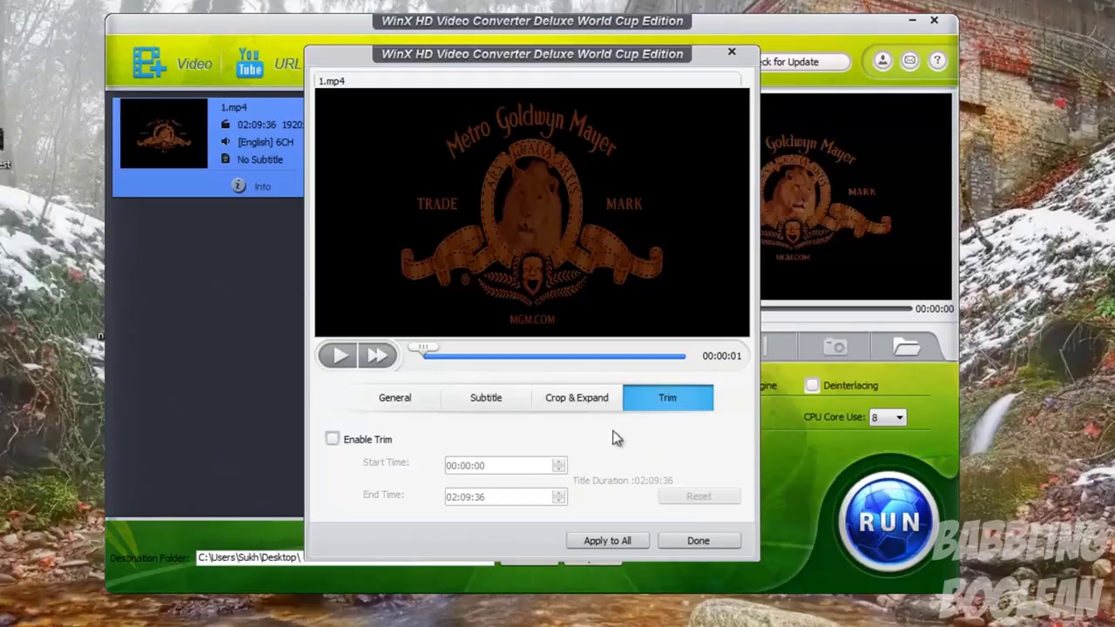
{"action": "left_click", "coordinate": [332, 439]}
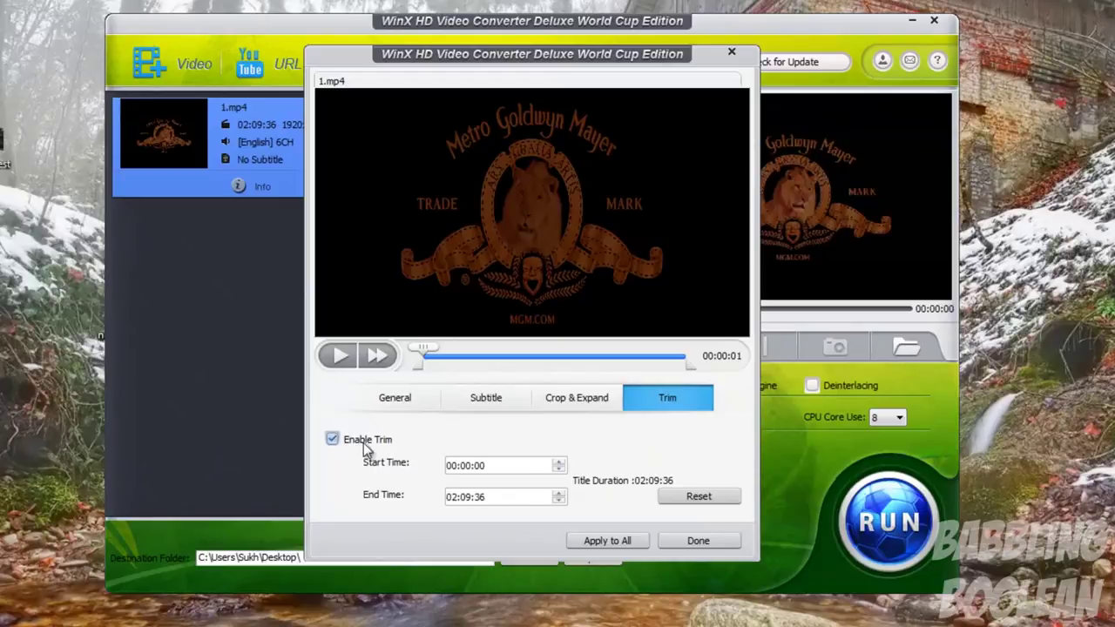
{"action": "left_click", "coordinate": [452, 497]}
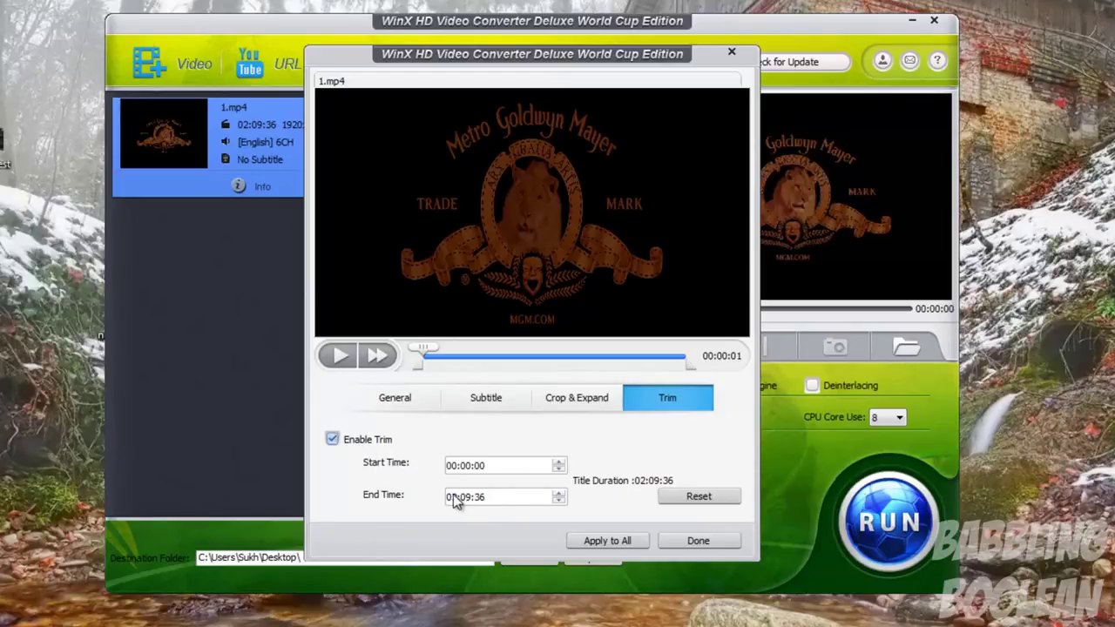
Lower the trim end time to 01:09:36 and enable external subtitles
{"action": "left_click", "coordinate": [558, 501]}
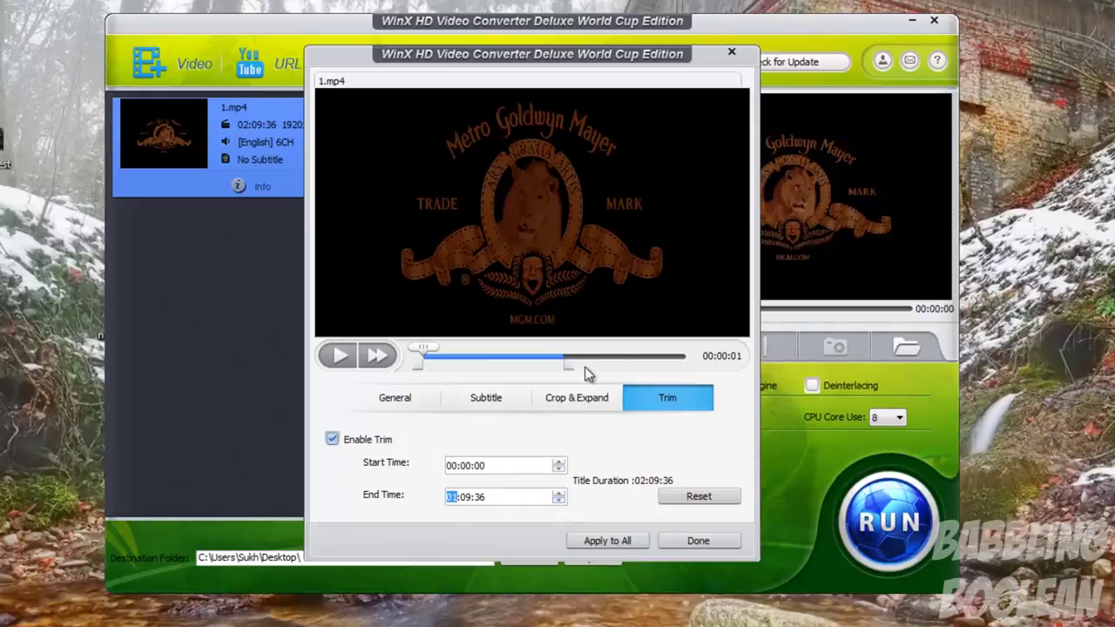
{"action": "left_click", "coordinate": [500, 403]}
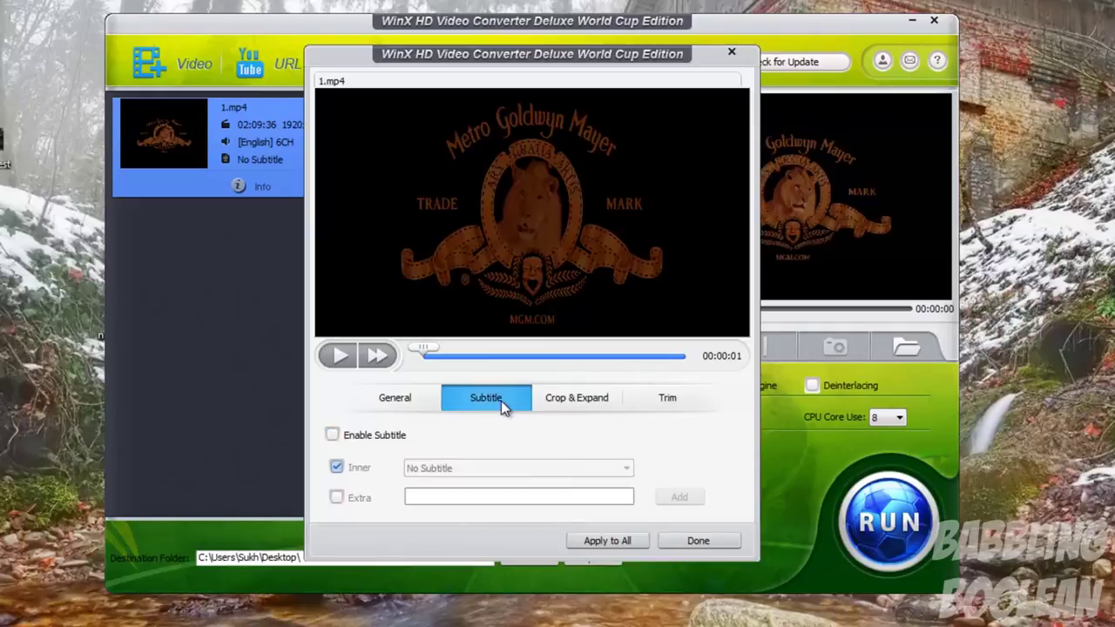
{"action": "left_click", "coordinate": [380, 443]}
{"action": "left_click", "coordinate": [353, 501]}
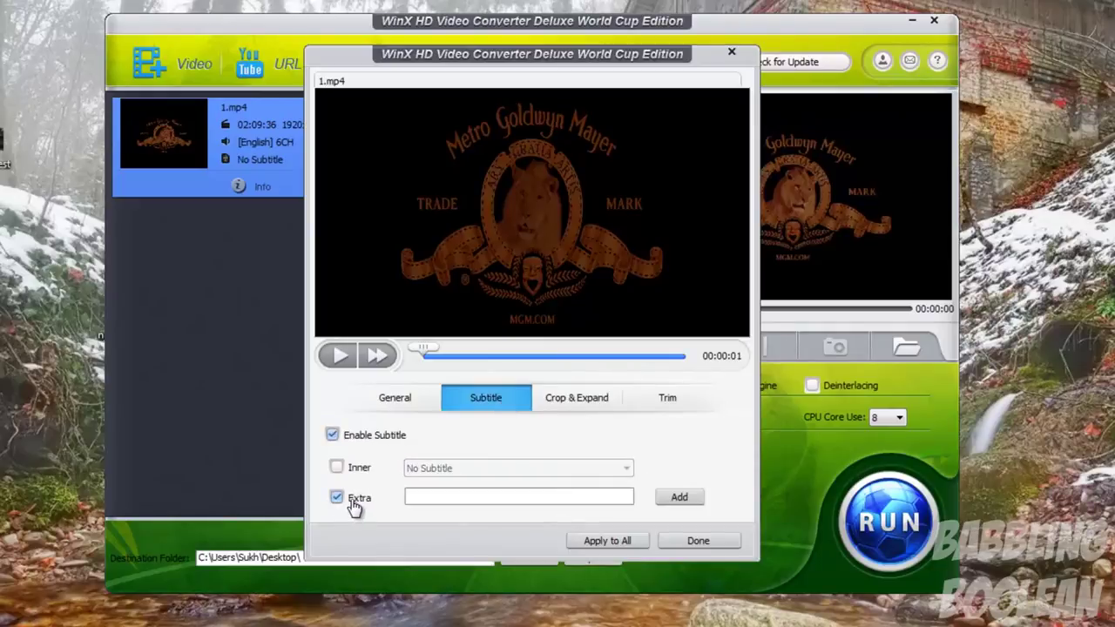
Attach 1.srt as the external subtitle file and apply the edits to all
{"action": "left_click", "coordinate": [671, 499]}
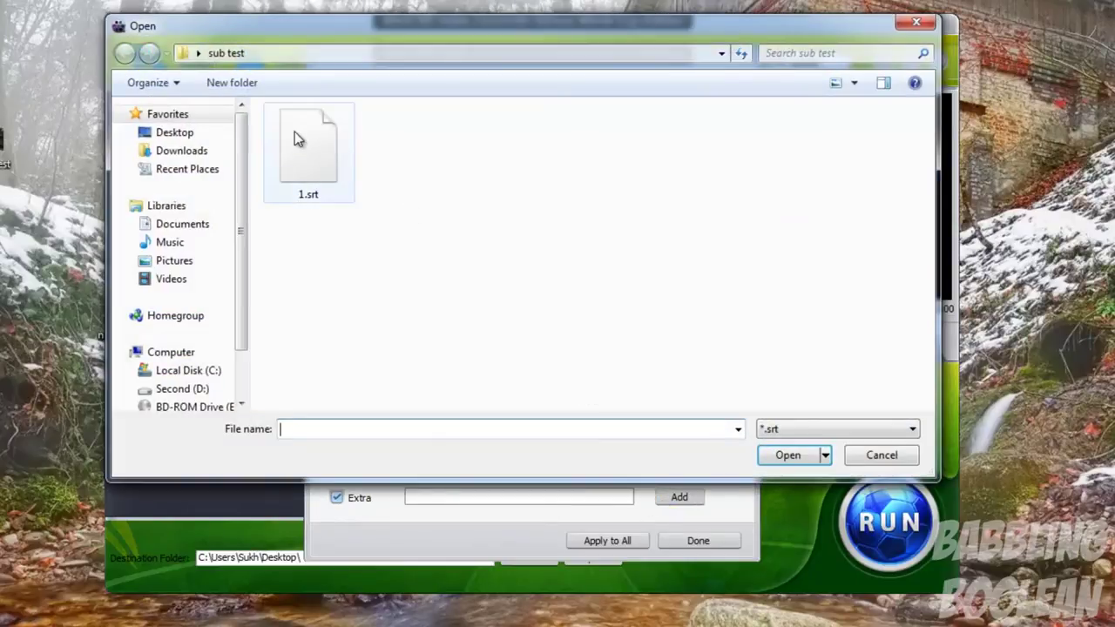
{"action": "left_click", "coordinate": [308, 147]}
{"action": "left_click", "coordinate": [788, 455]}
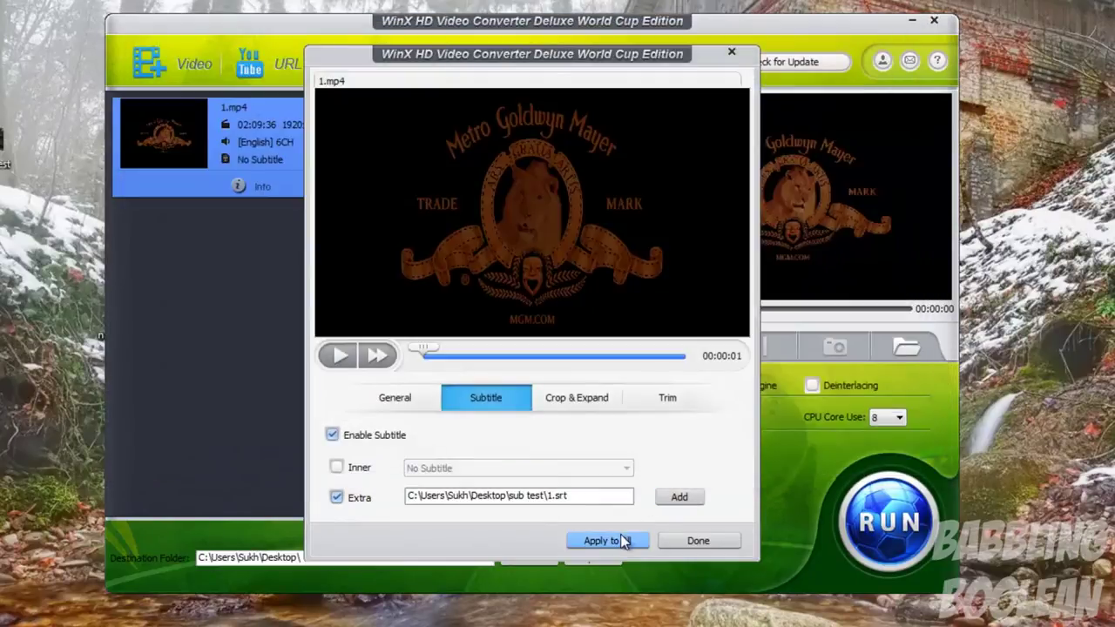
{"action": "left_click", "coordinate": [620, 542]}
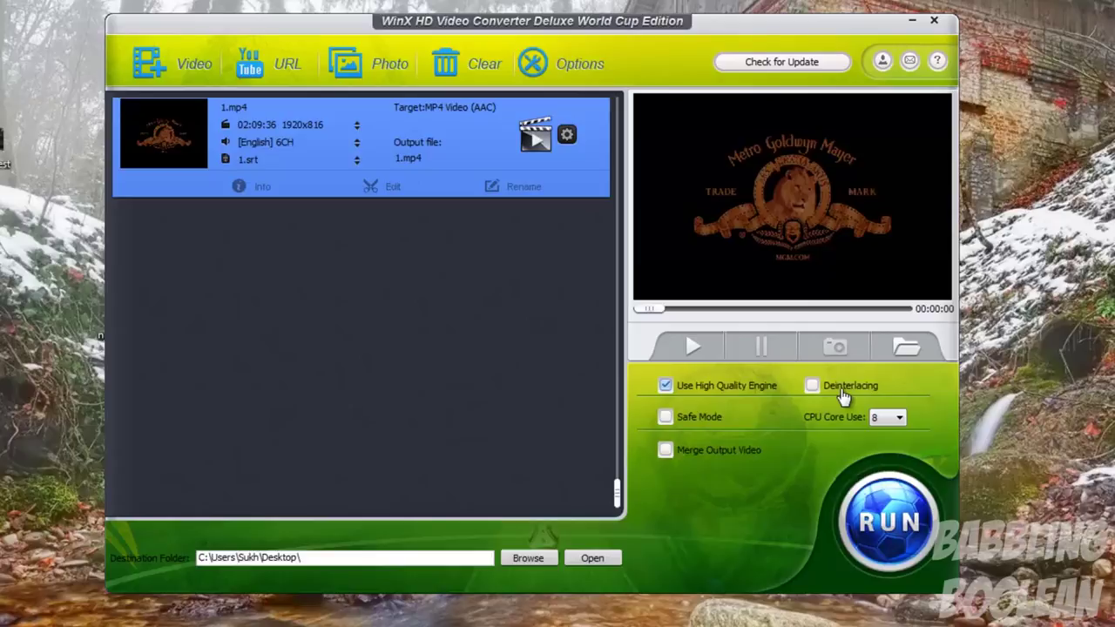
{"action": "left_click", "coordinate": [890, 419]}
{"action": "left_click", "coordinate": [889, 419]}
{"action": "left_click", "coordinate": [891, 419]}
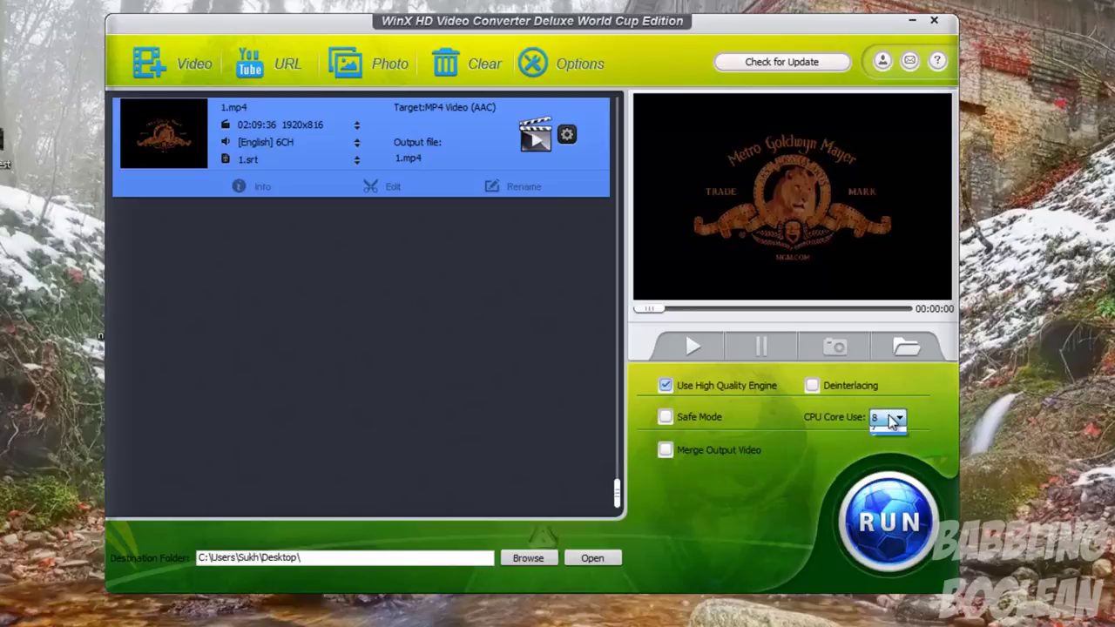
{"action": "left_click", "coordinate": [891, 419]}
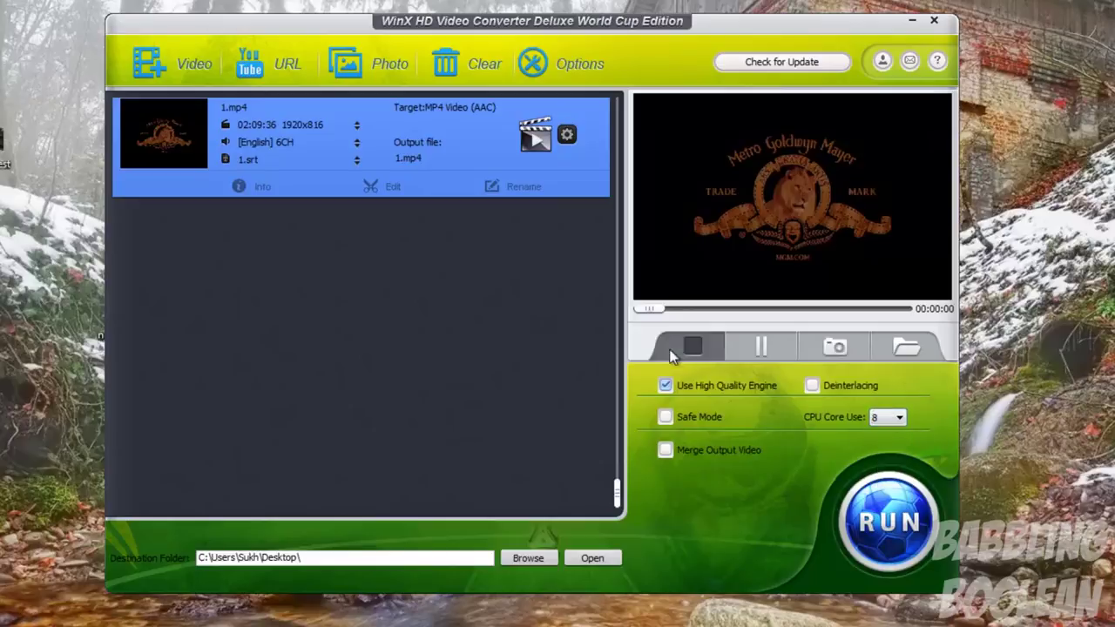
{"action": "left_click", "coordinate": [689, 346]}
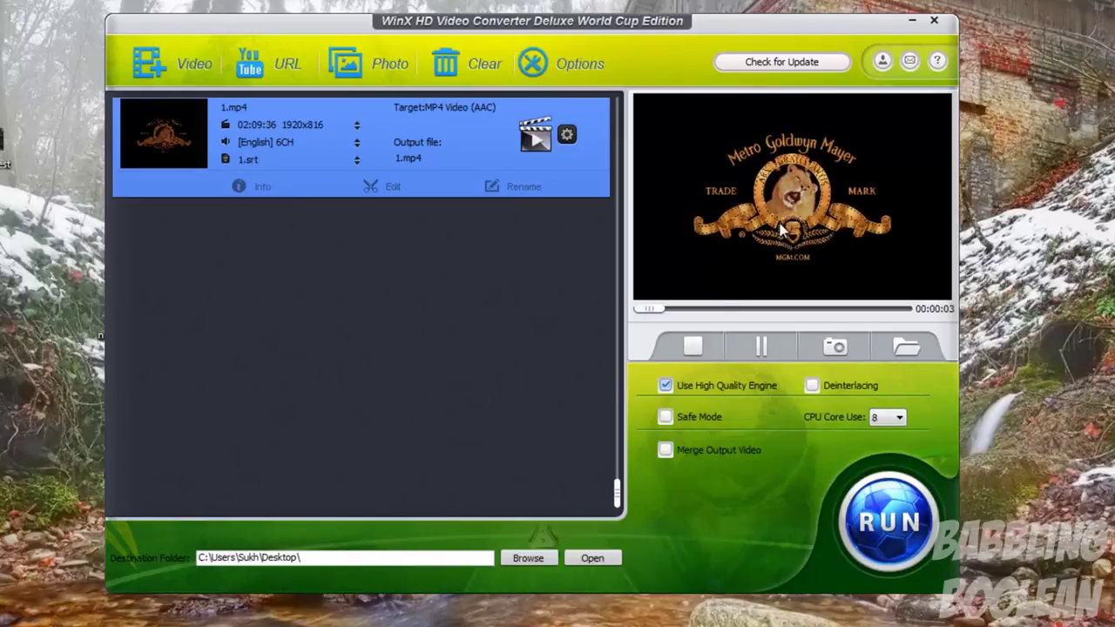
{"action": "left_click", "coordinate": [692, 346]}
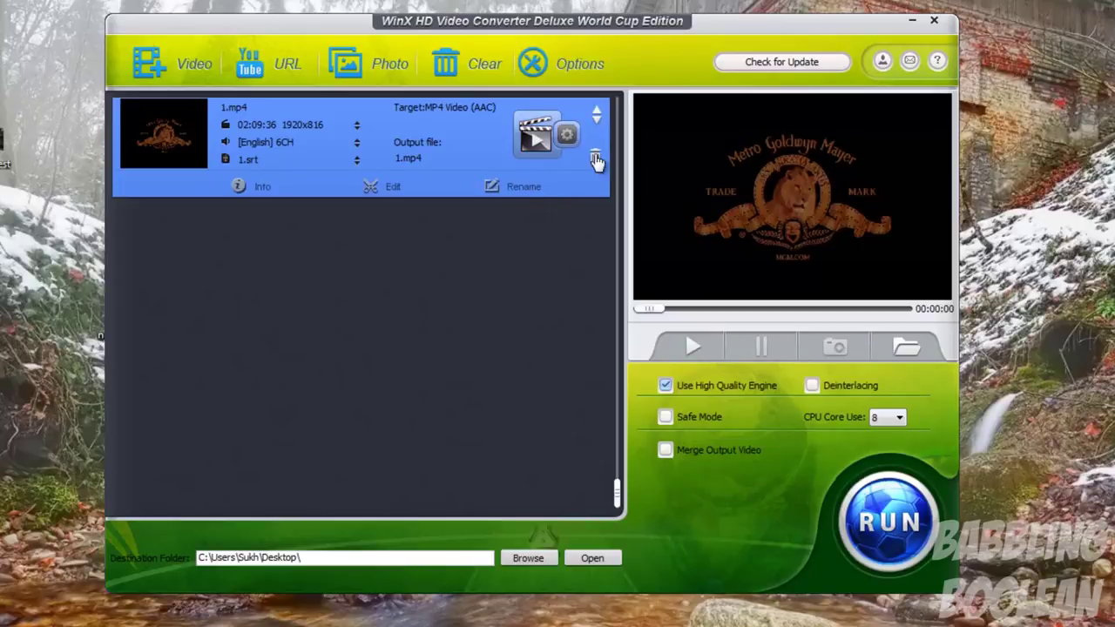
{"action": "left_click", "coordinate": [596, 157]}
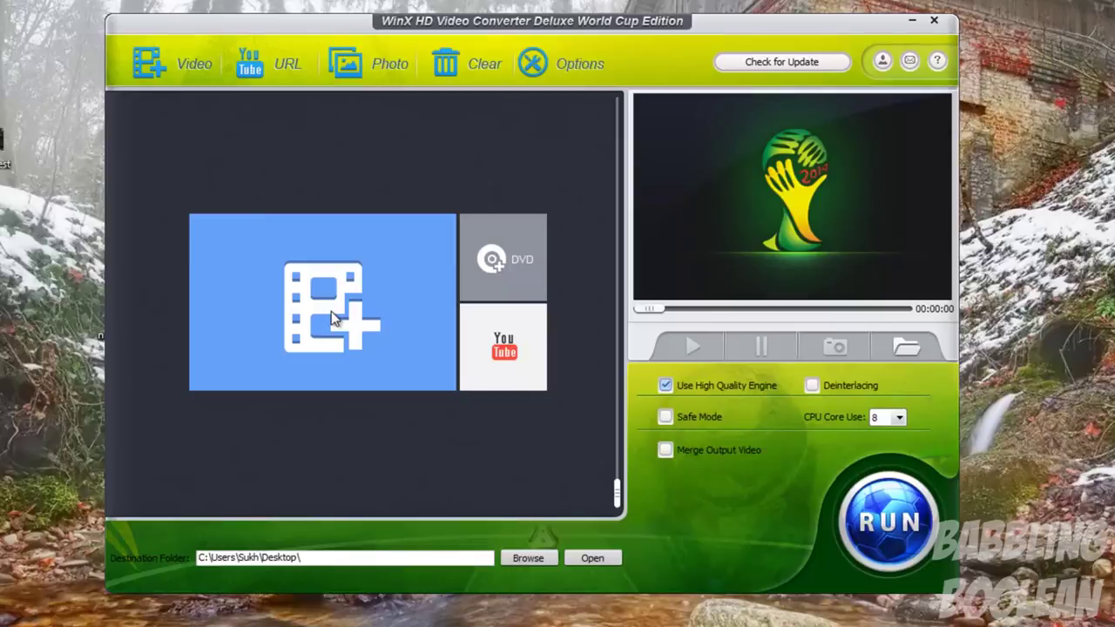
Browse to the BD-ROM's VIDEO_TS folder, select VTS_01_1.VOB, then cancel without loading
{"action": "left_click", "coordinate": [254, 263]}
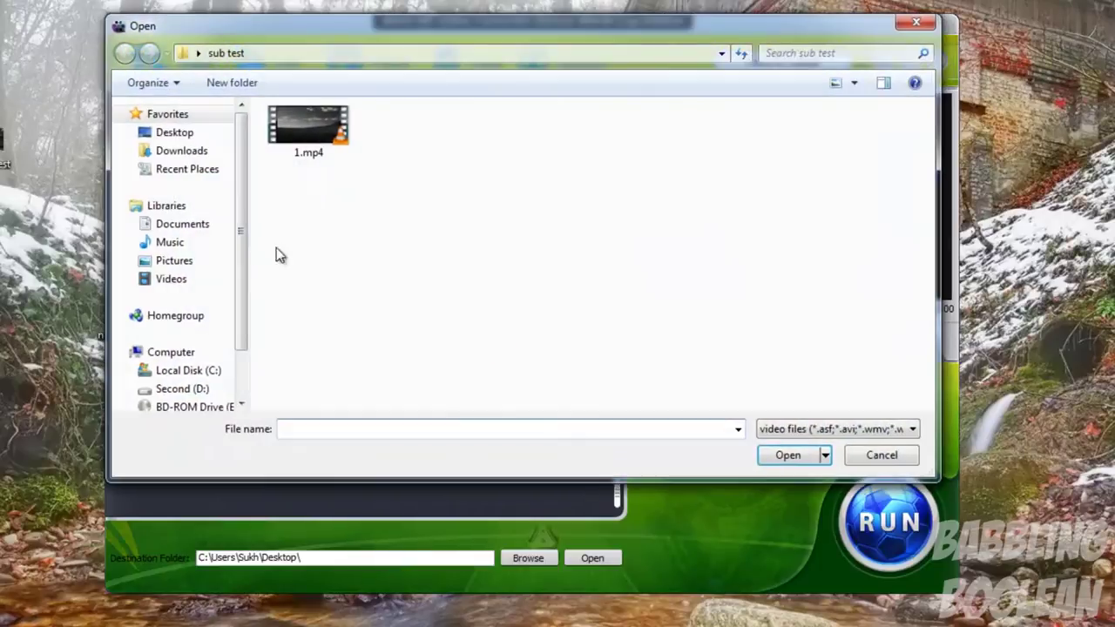
{"action": "left_click", "coordinate": [191, 407]}
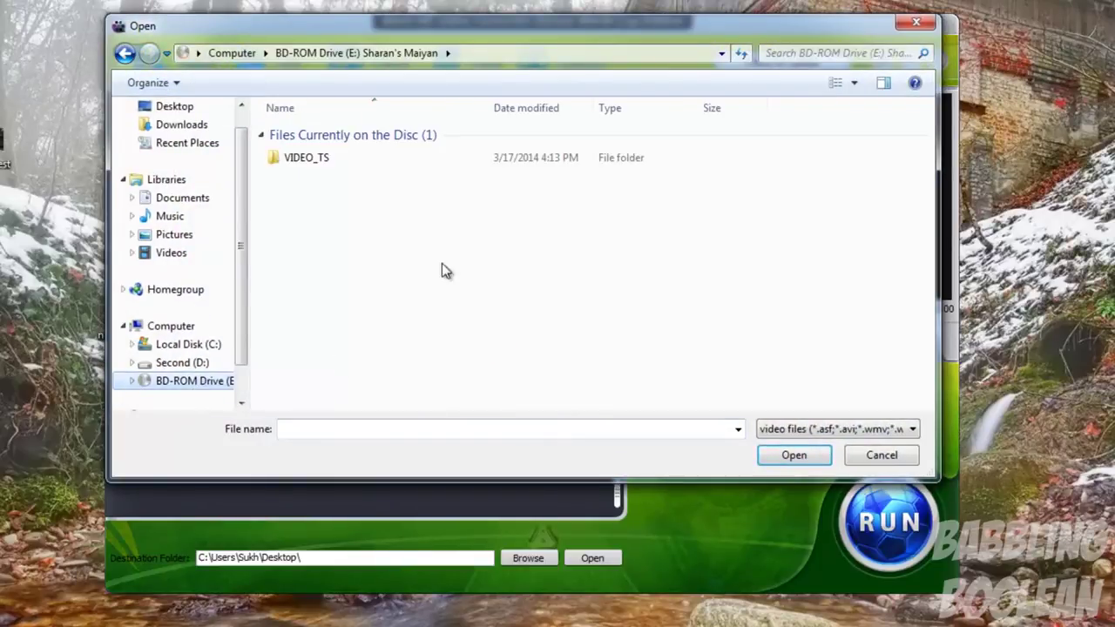
{"action": "double_click", "coordinate": [314, 162]}
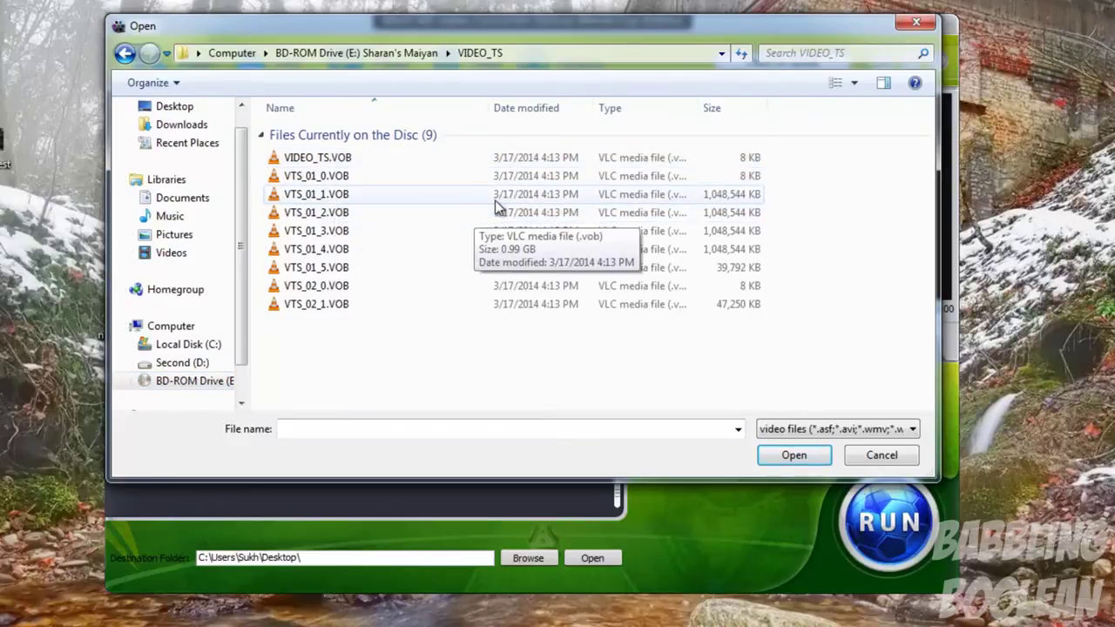
{"action": "left_click_drag", "start_coordinate": [497, 206], "coordinate": [384, 272]}
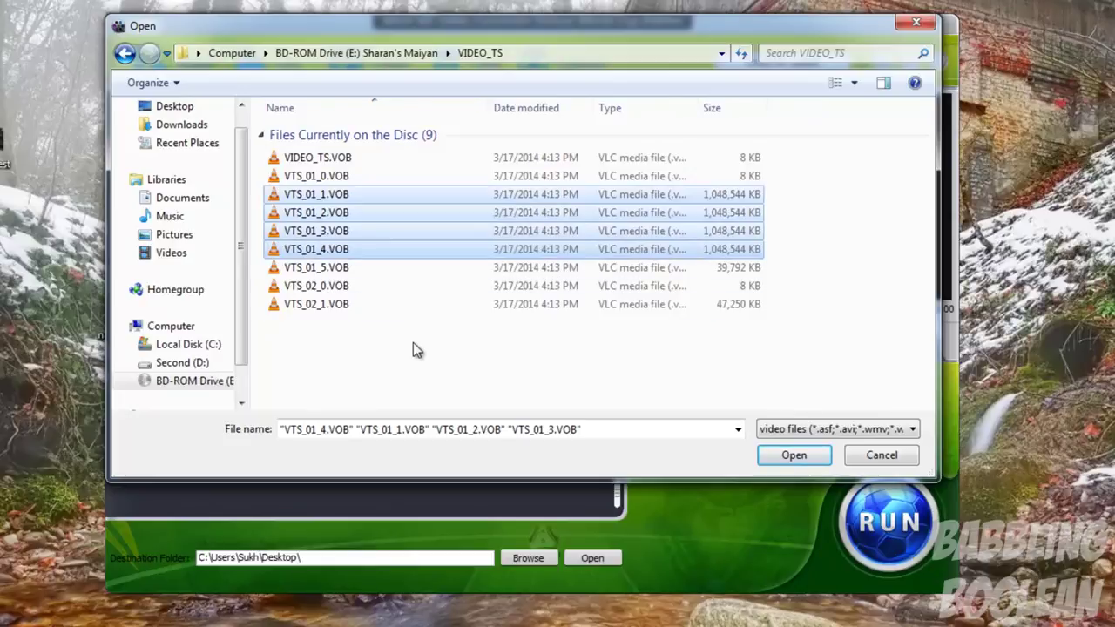
{"action": "left_click", "coordinate": [342, 196]}
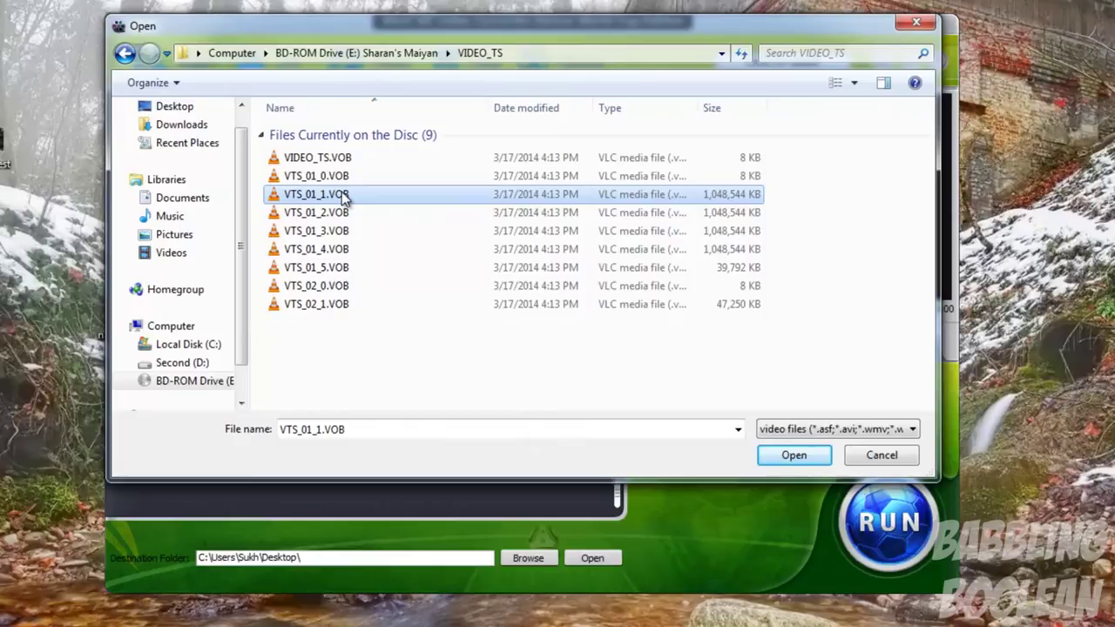
{"action": "left_click", "coordinate": [880, 459]}
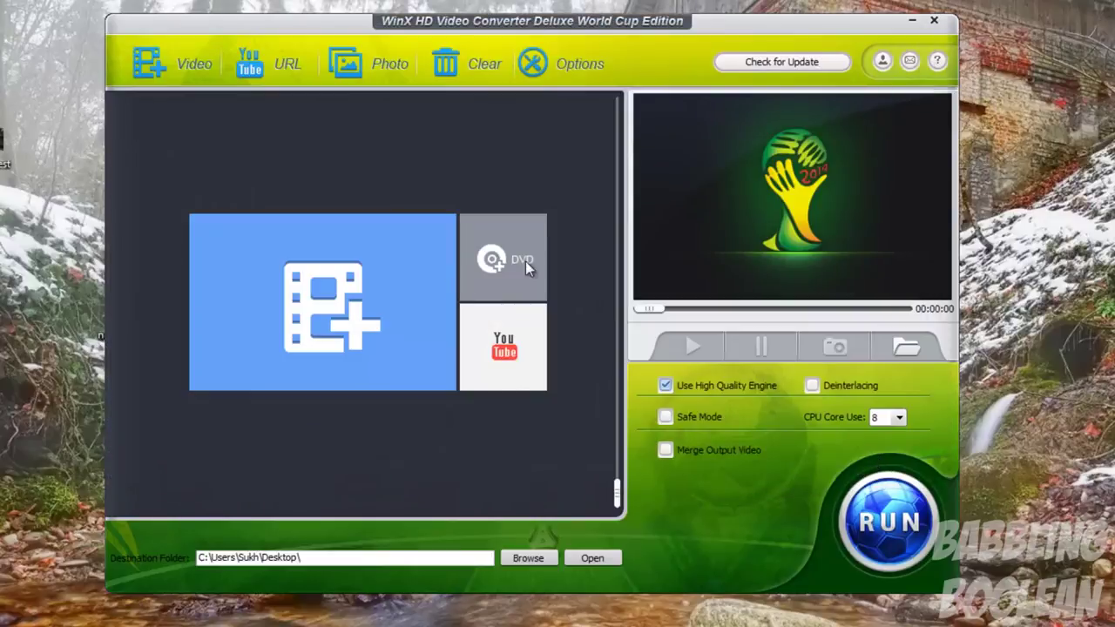
Load VTS_01_1.VOB from the disc's VIDEO_TS folder through the DVD tile
{"action": "left_click", "coordinate": [505, 256]}
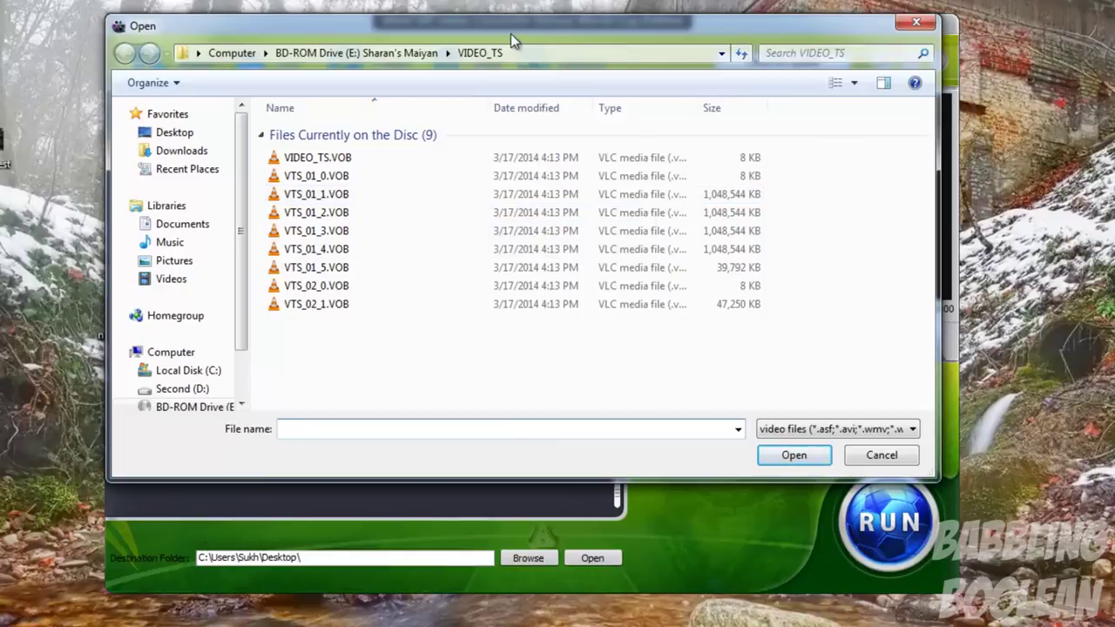
{"action": "mouse_move", "coordinate": [511, 33]}
{"action": "left_mouse_down"}
{"action": "mouse_move", "coordinate": [902, 50]}
{"action": "mouse_move", "coordinate": [509, 48]}
{"action": "left_mouse_up"}
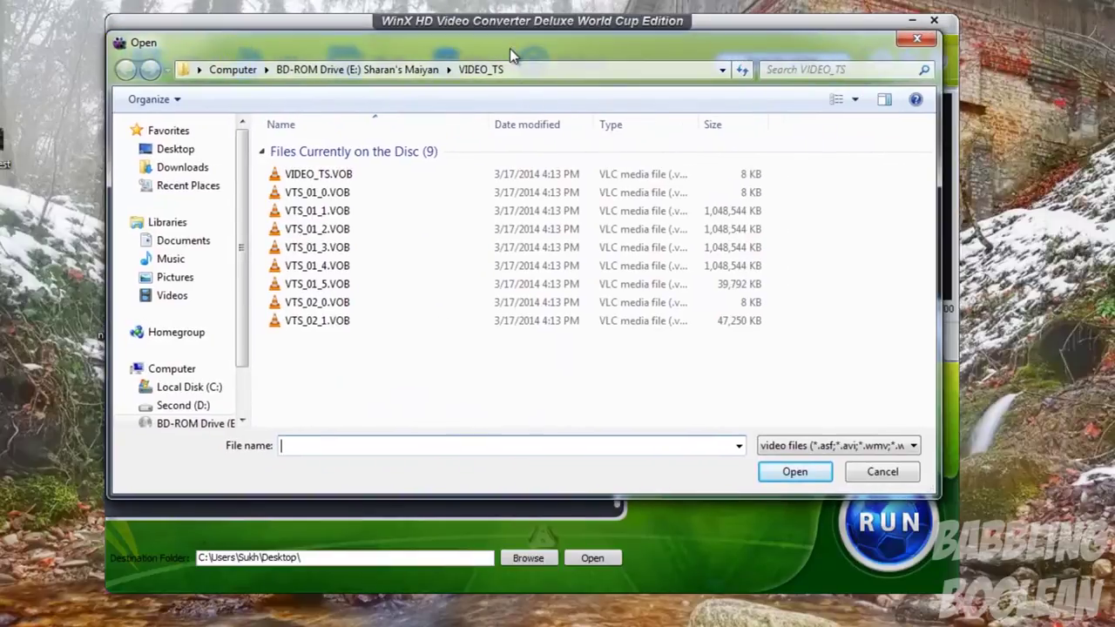
{"action": "left_click", "coordinate": [507, 212]}
{"action": "left_click", "coordinate": [787, 473]}
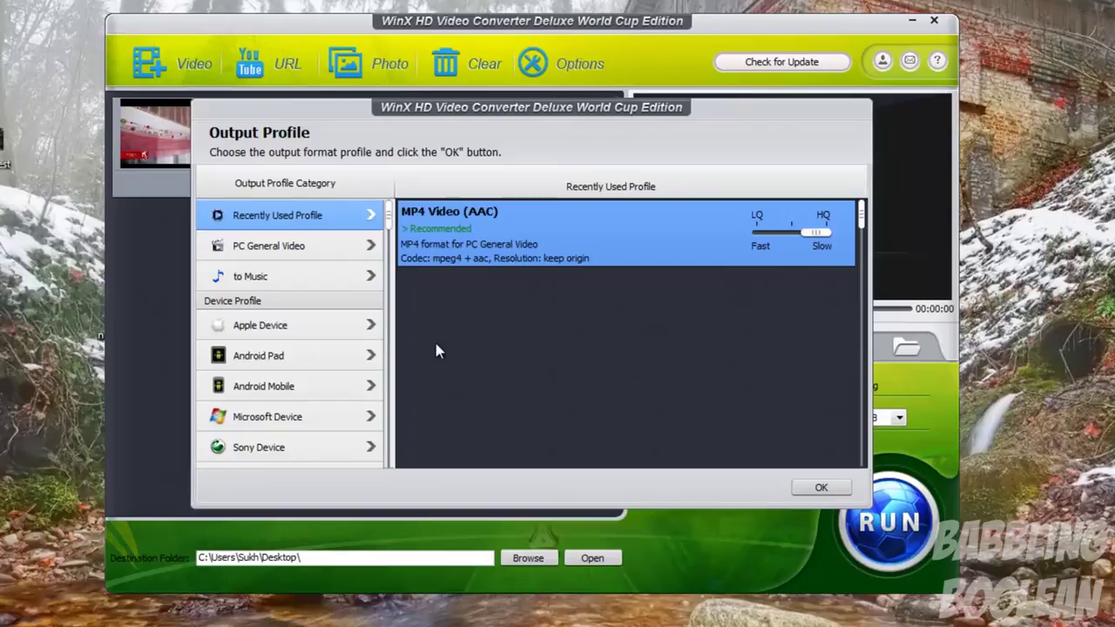
Browse PC General Video and Apple Device > iPod profiles, then exit keeping MP4 Video (AAC)
{"action": "left_click", "coordinate": [289, 252]}
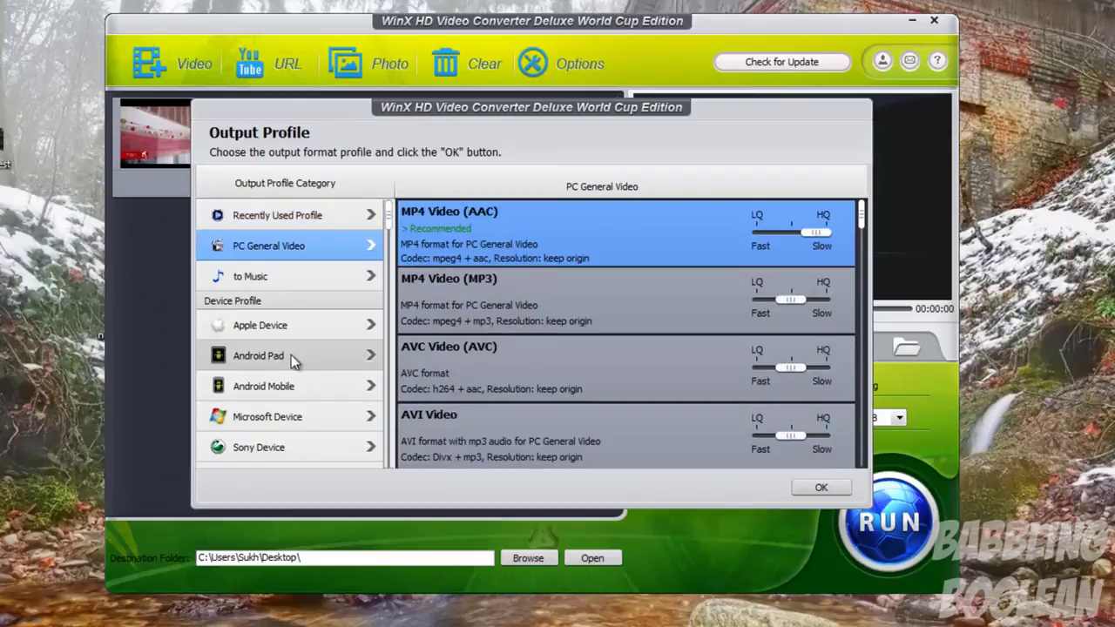
{"action": "scroll", "coordinate": [292, 355], "scroll_direction": "down", "scroll_amount": 1}
{"action": "scroll", "coordinate": [294, 351], "scroll_direction": "down", "scroll_amount": 1}
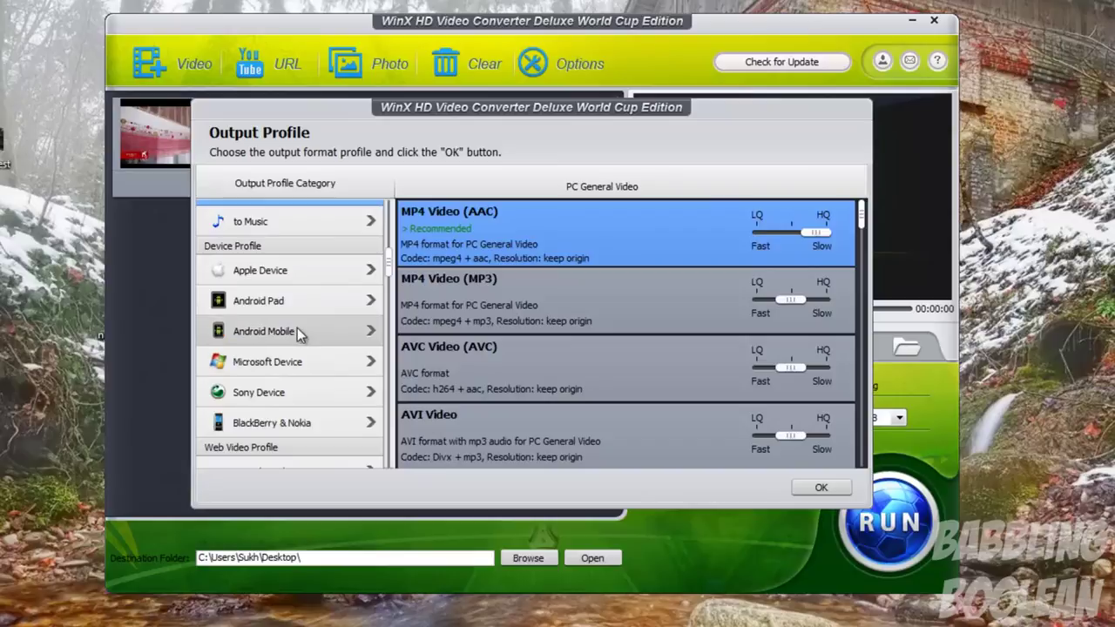
{"action": "left_click", "coordinate": [285, 270]}
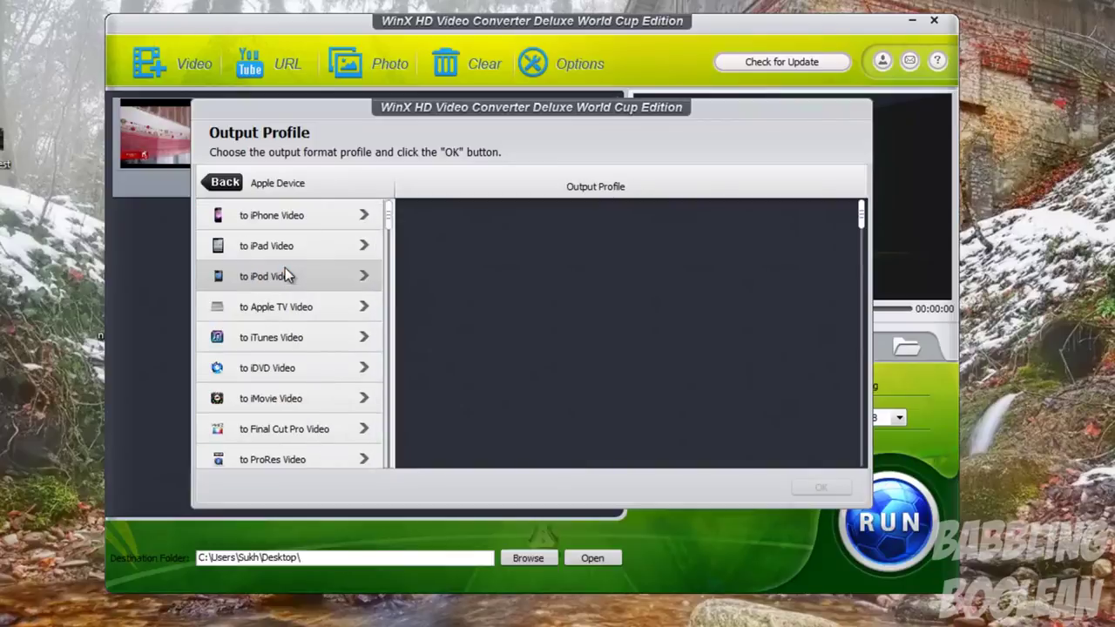
{"action": "scroll", "coordinate": [284, 276], "scroll_direction": "down", "scroll_amount": 1}
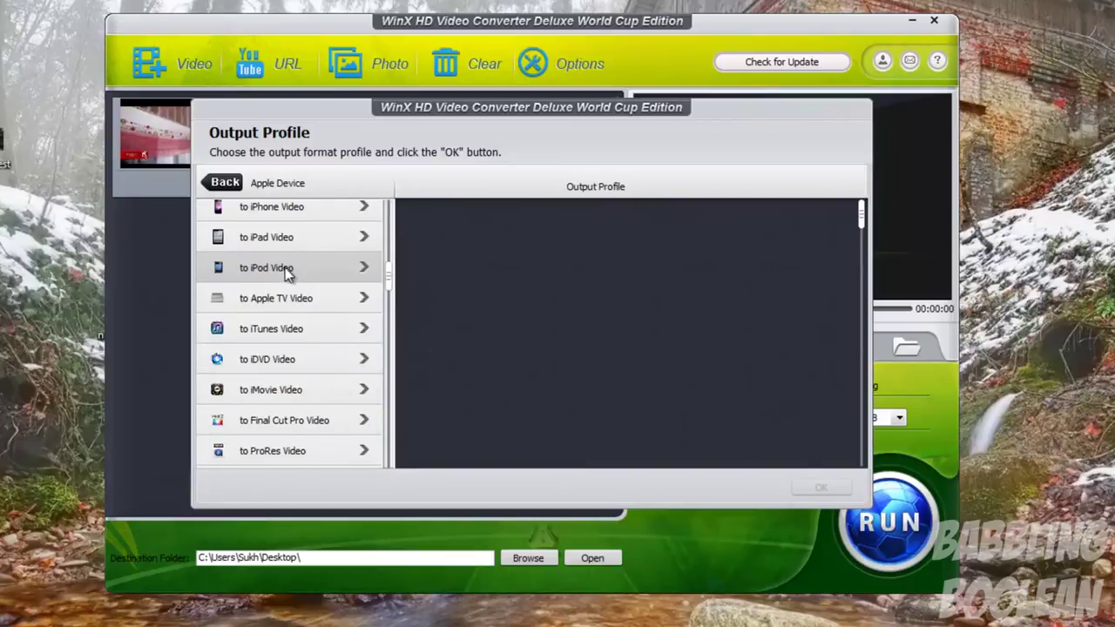
{"action": "left_click", "coordinate": [287, 270]}
{"action": "key", "text": "Escape"}
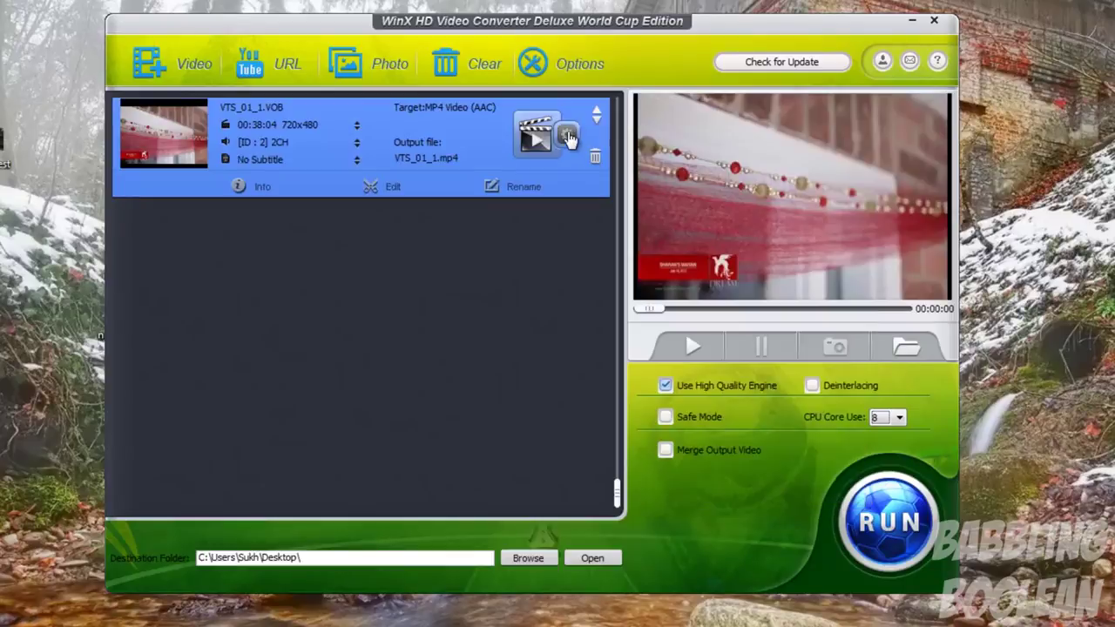
Open VTS_01_1.VOB's output settings and keep mpeg4 as the video codec
{"action": "left_click", "coordinate": [565, 138]}
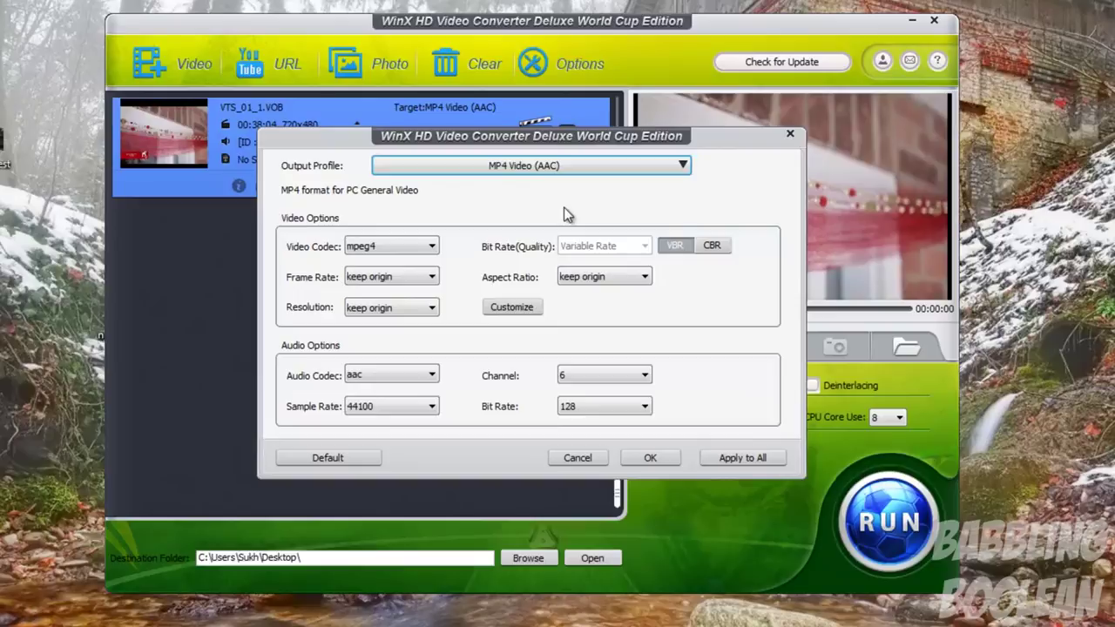
{"action": "left_click", "coordinate": [579, 167]}
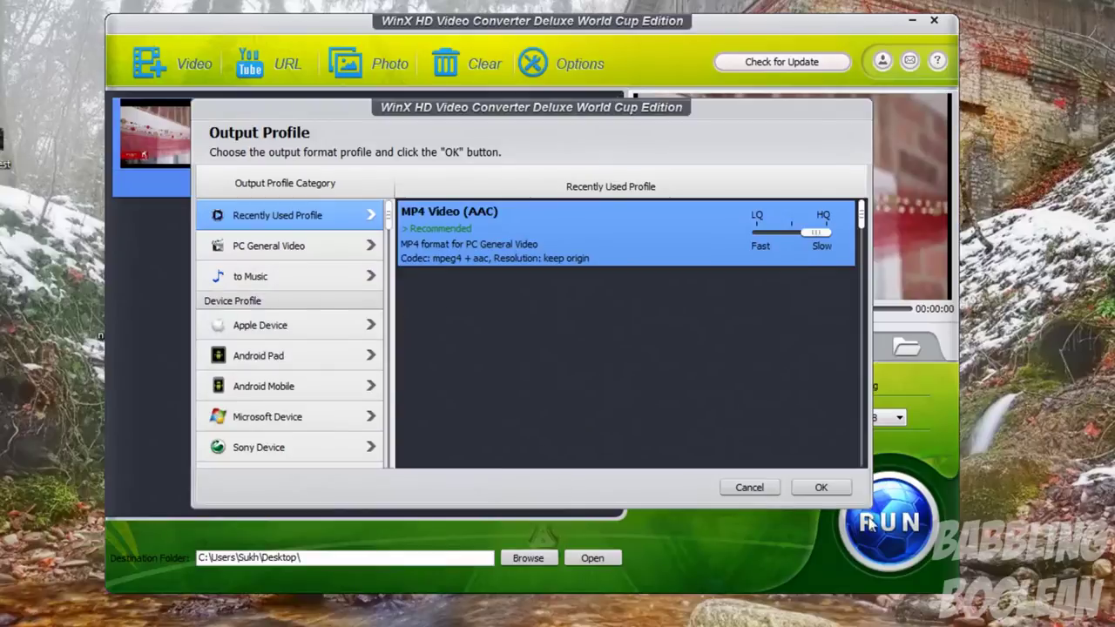
{"action": "left_click", "coordinate": [774, 497]}
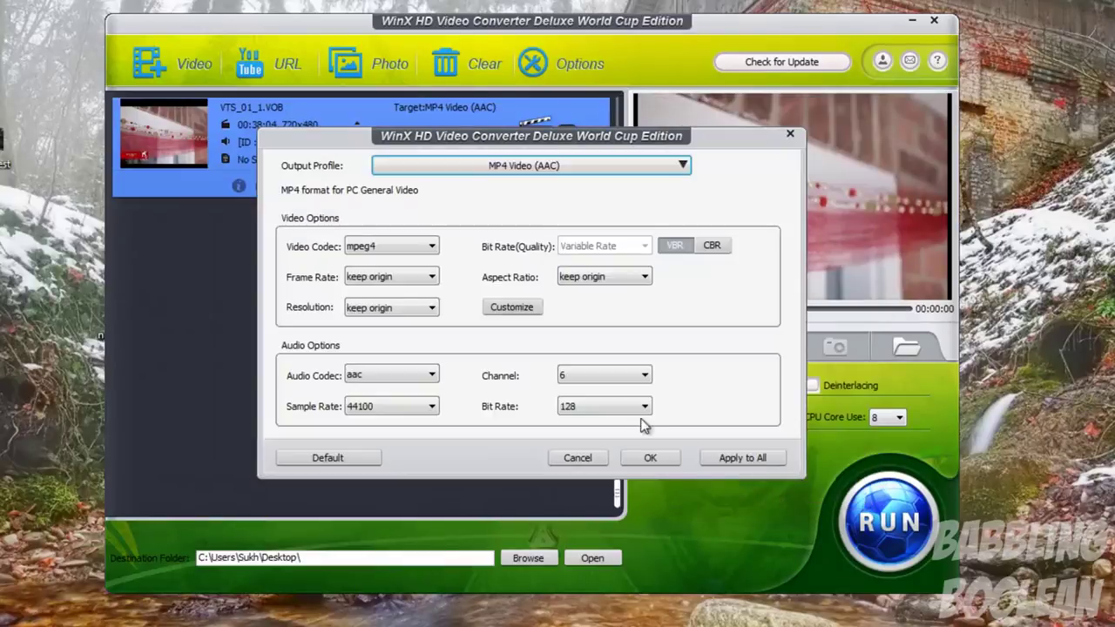
{"action": "left_click", "coordinate": [390, 251]}
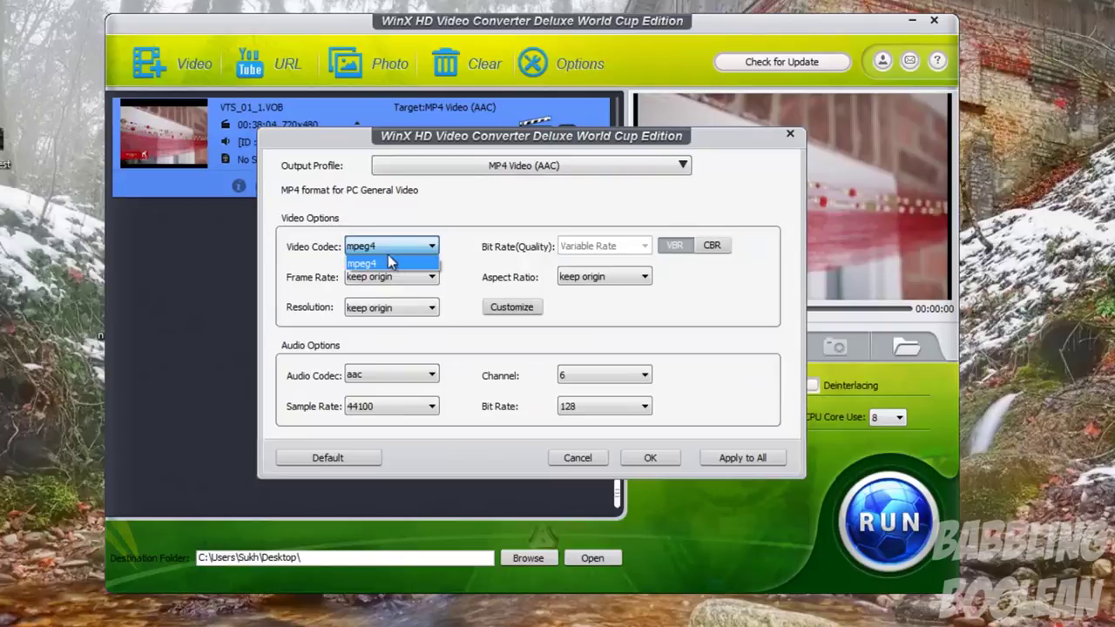
{"action": "left_click", "coordinate": [382, 251]}
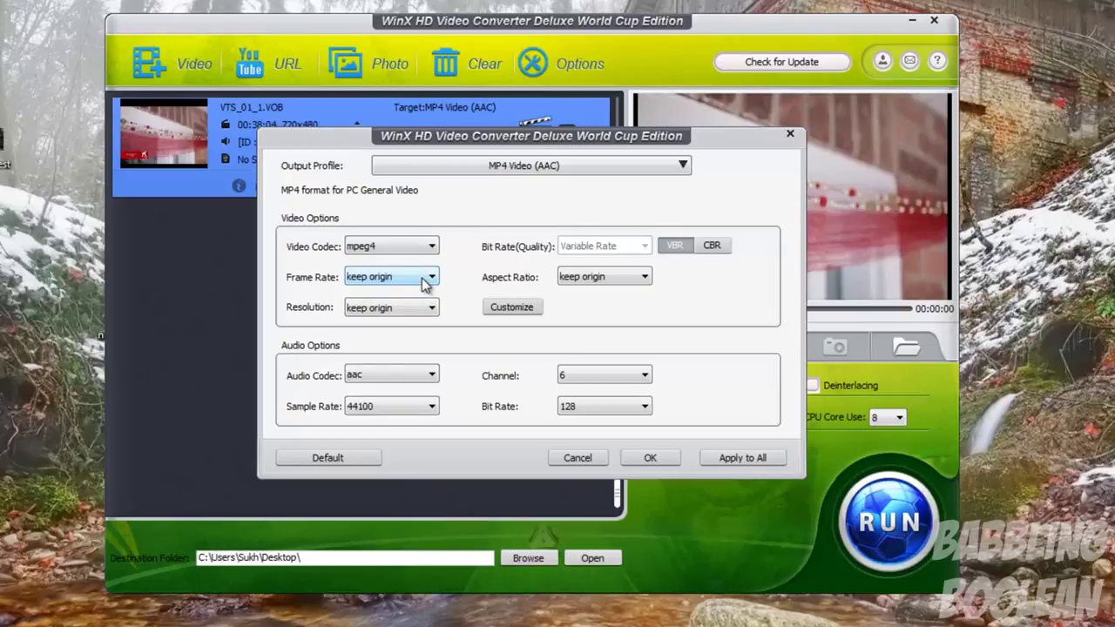
Keep the original resolution and set the audio bit rate to 192
{"action": "left_click", "coordinate": [420, 305]}
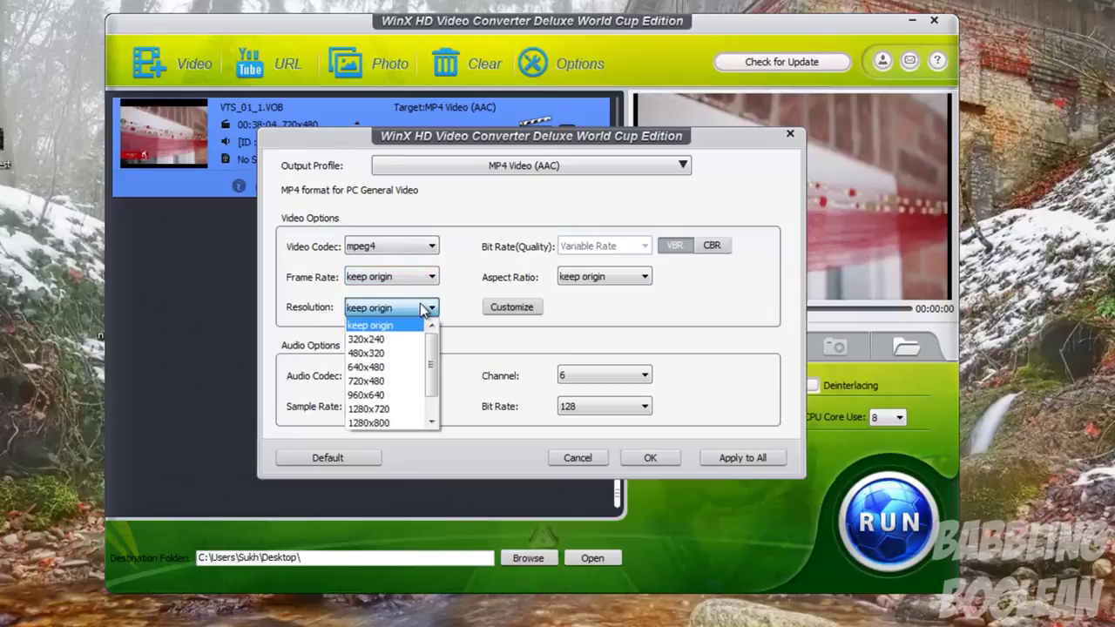
{"action": "scroll", "coordinate": [435, 416], "scroll_direction": "down", "scroll_amount": 1}
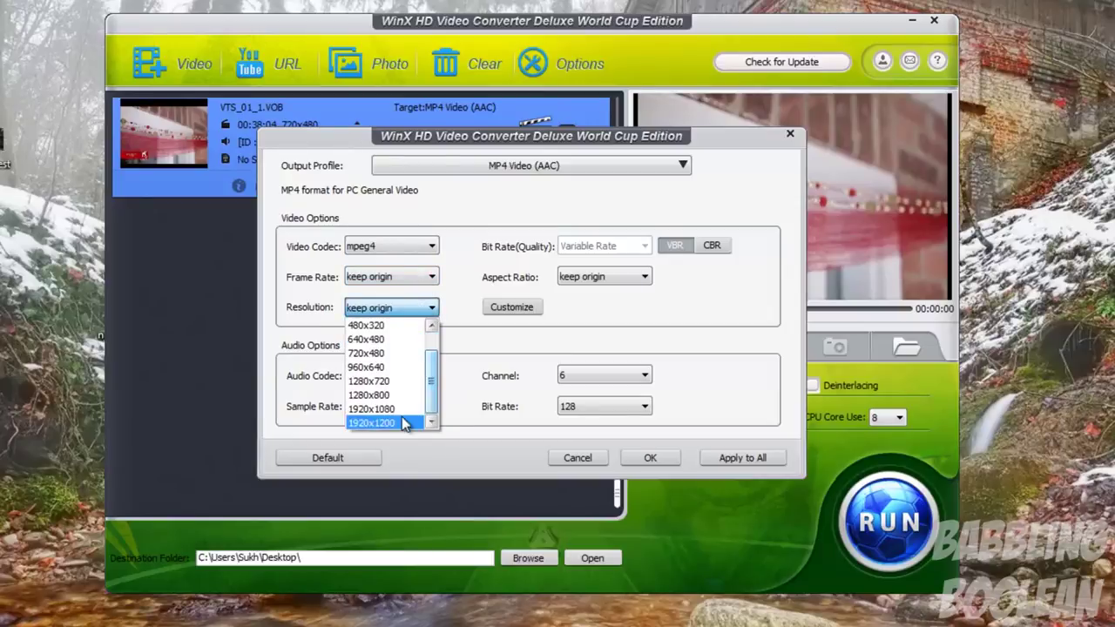
{"action": "left_click", "coordinate": [441, 299]}
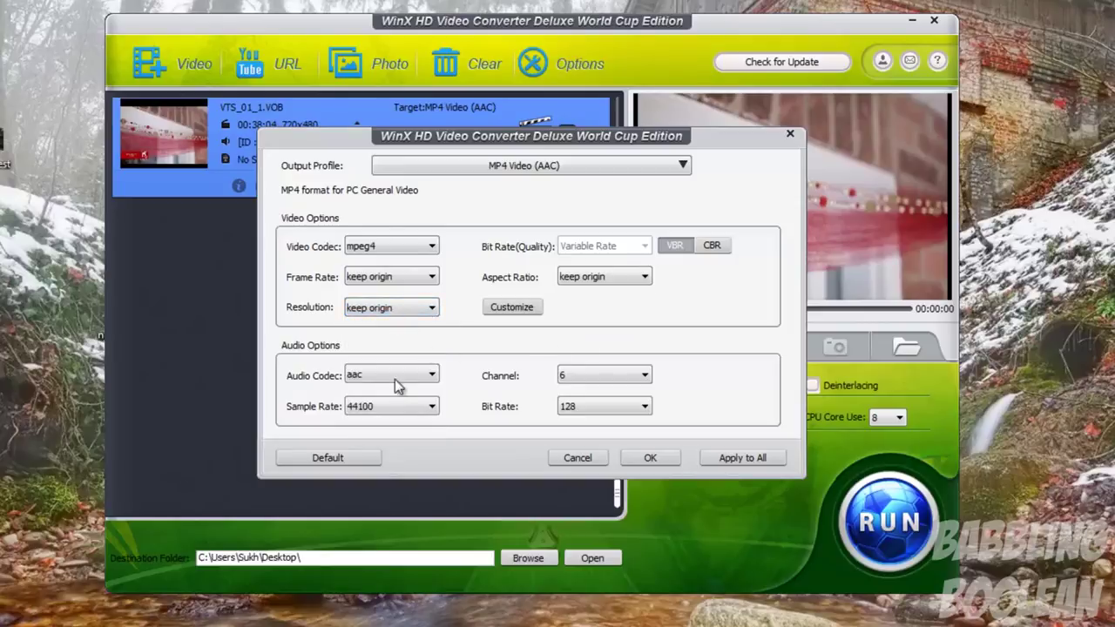
{"action": "left_click", "coordinate": [631, 409]}
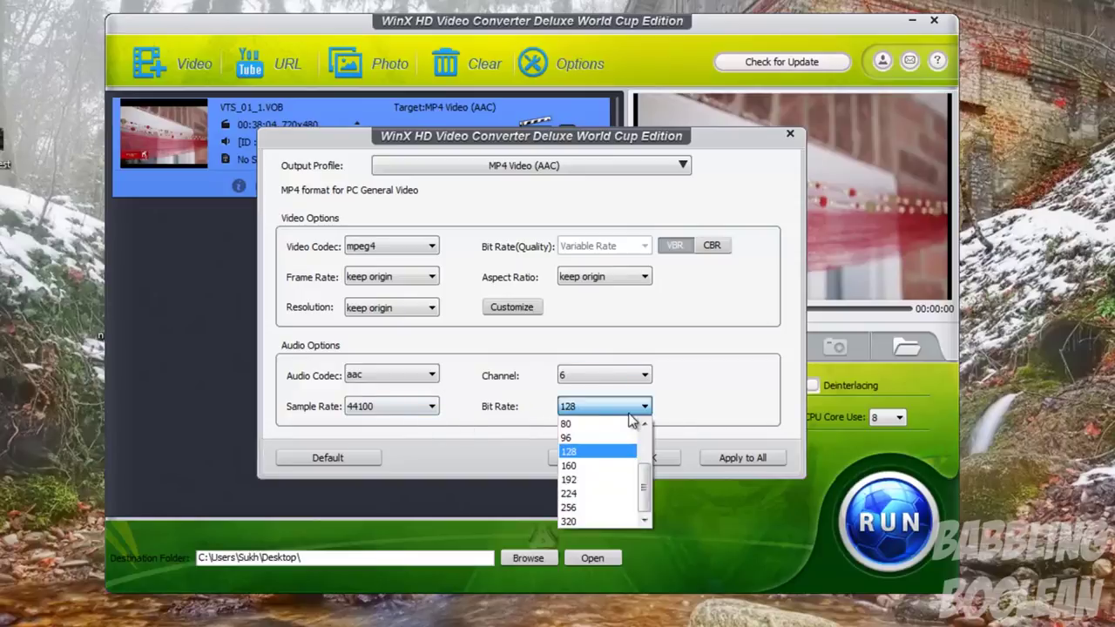
{"action": "left_click", "coordinate": [612, 480]}
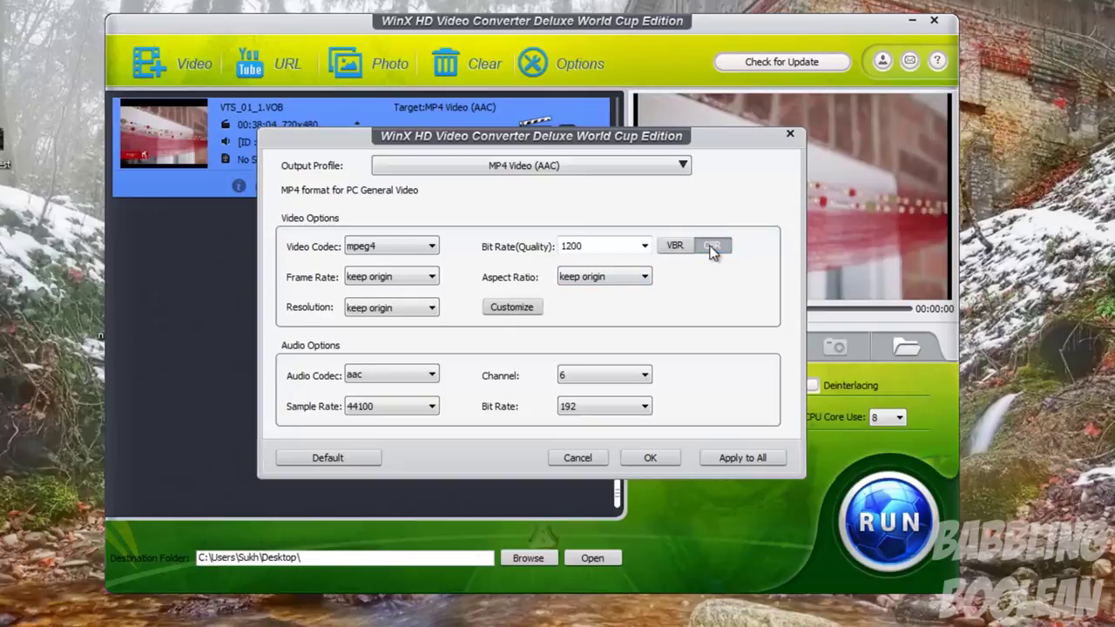
Try a 2200 VBR video bit rate and custom 720 x 480 size, then cancel the settings
{"action": "left_click", "coordinate": [645, 245]}
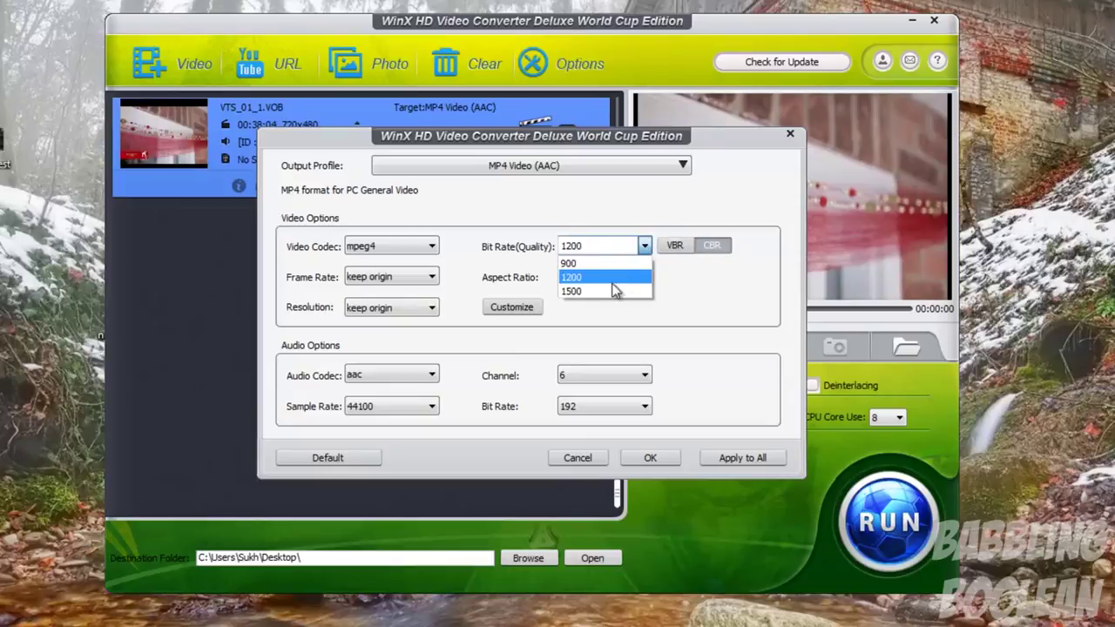
{"action": "left_click", "coordinate": [603, 245]}
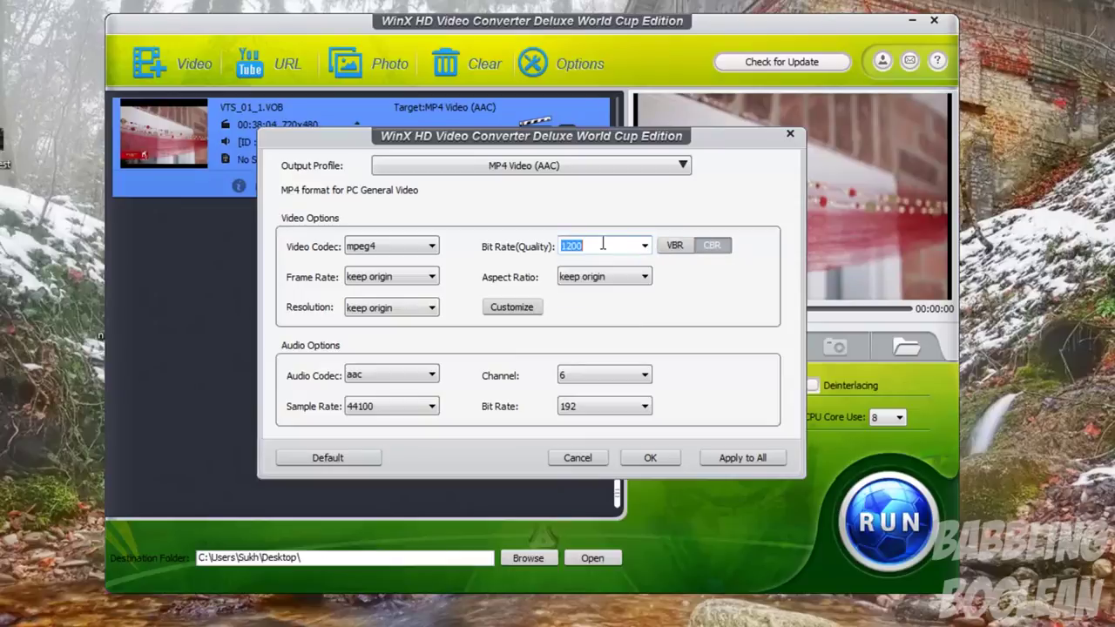
{"action": "type", "text": "2200"}
{"action": "left_click", "coordinate": [671, 248]}
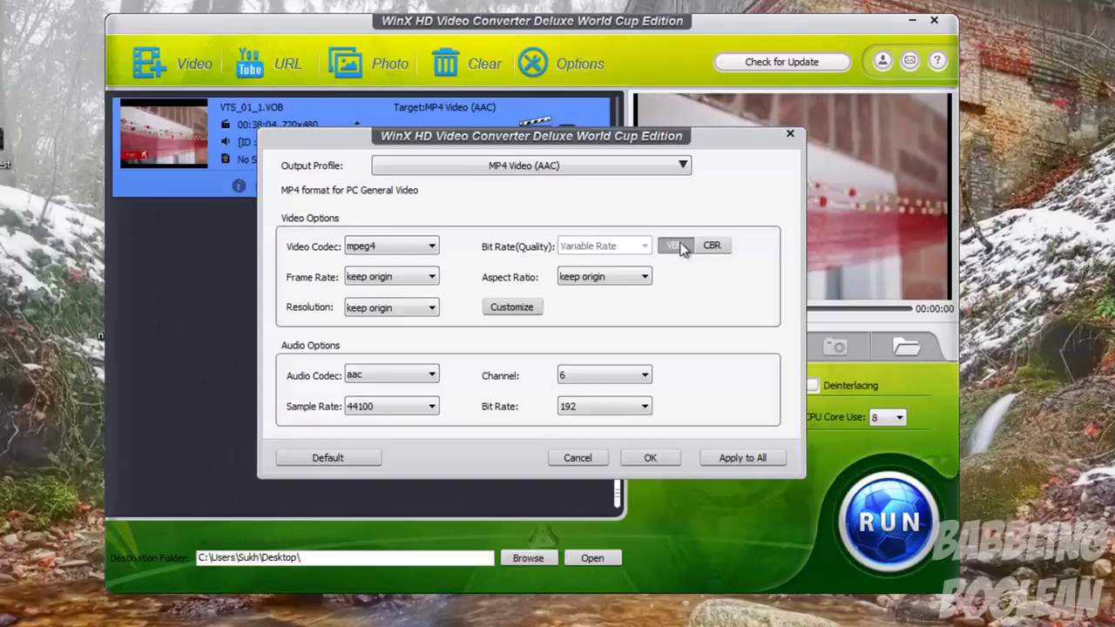
{"action": "left_click", "coordinate": [533, 312]}
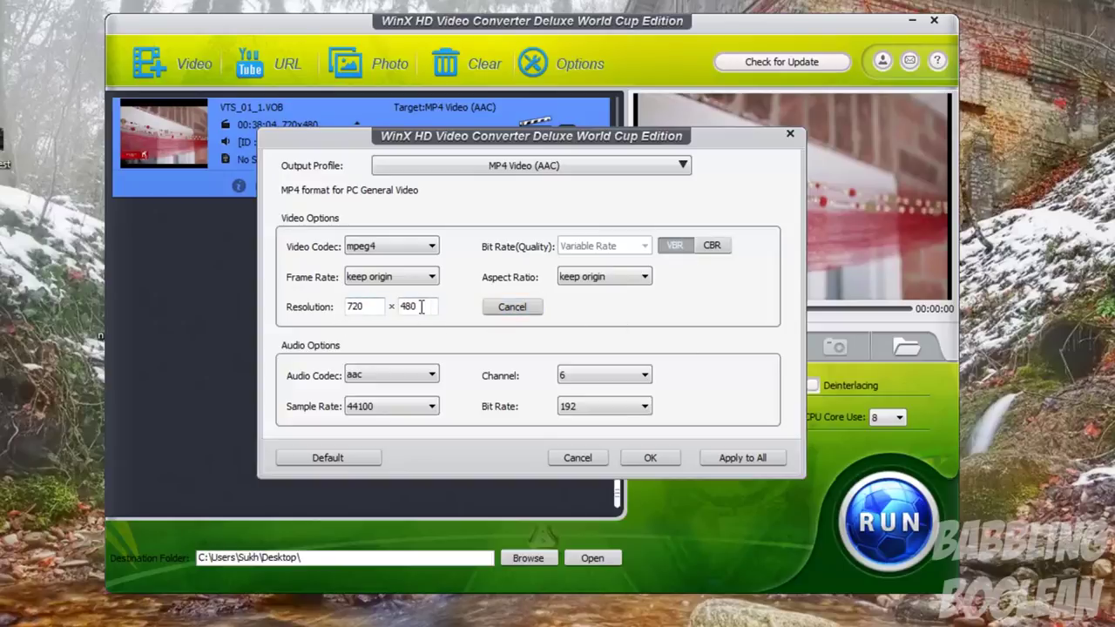
{"action": "left_click", "coordinate": [575, 458]}
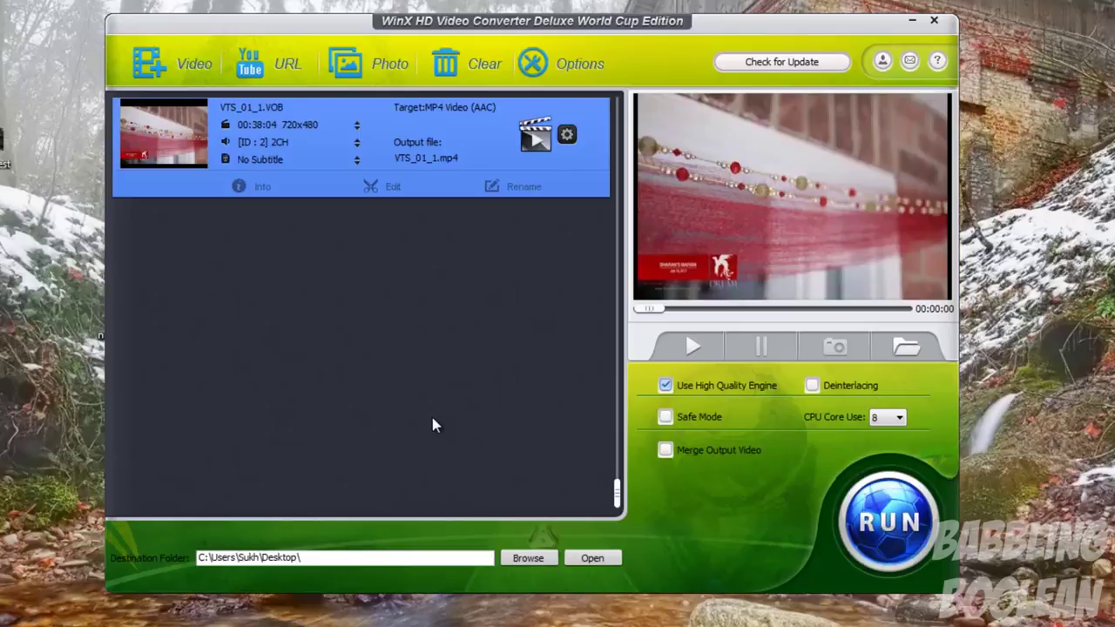